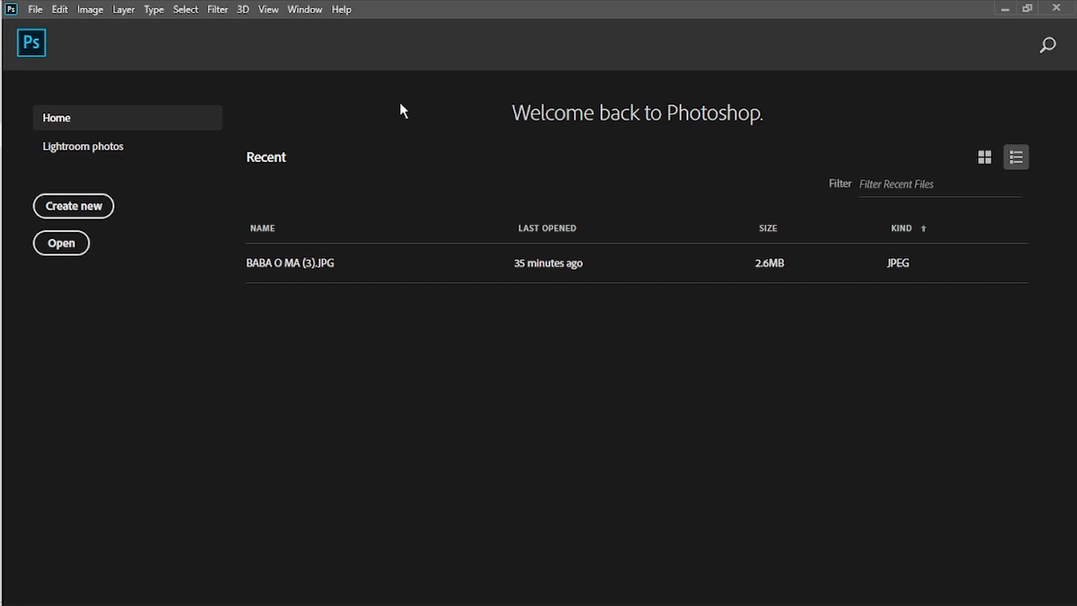
- Create a new document from the recent Saved 1 preset, 16 x 9 cm at 72 ppcm
click(74, 207)
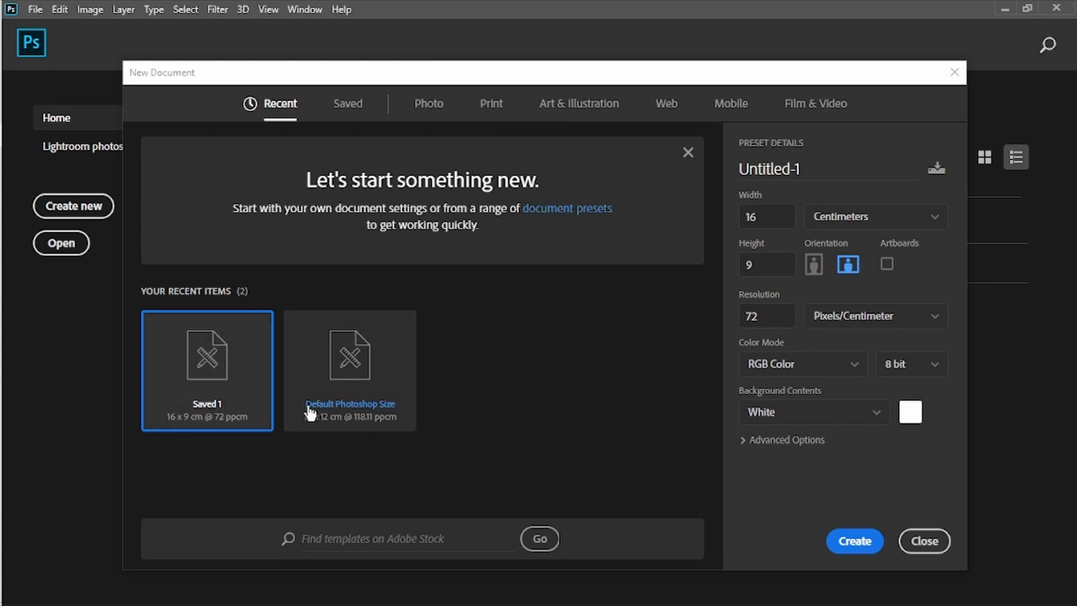
double_click(237, 375)
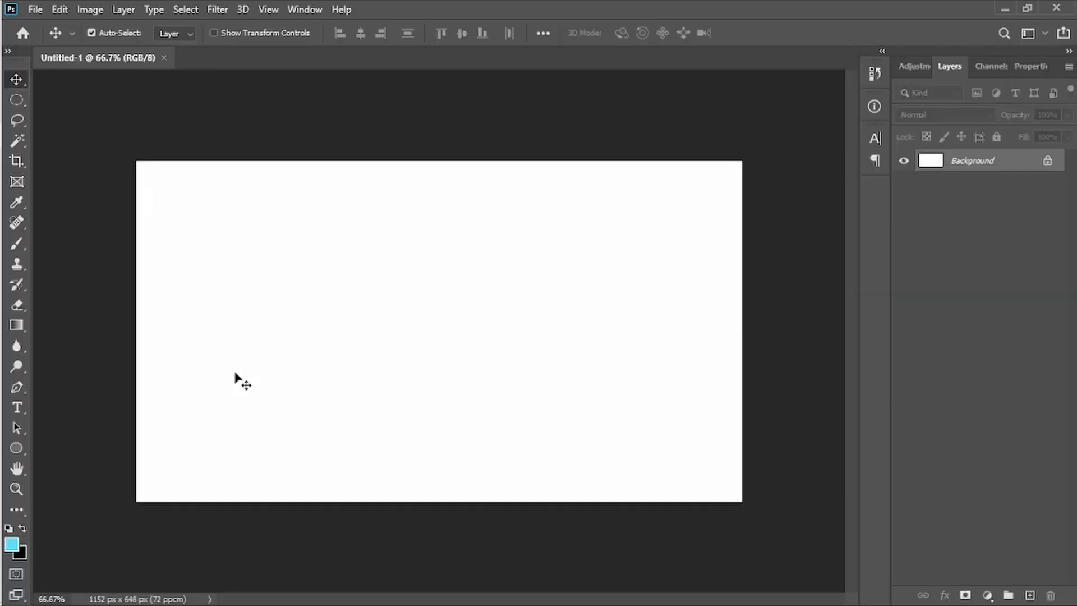
- Place the DSC_0388 photo from the pic folder into the document and move it flush with the canvas's right edge
mouse_move(4, 213)
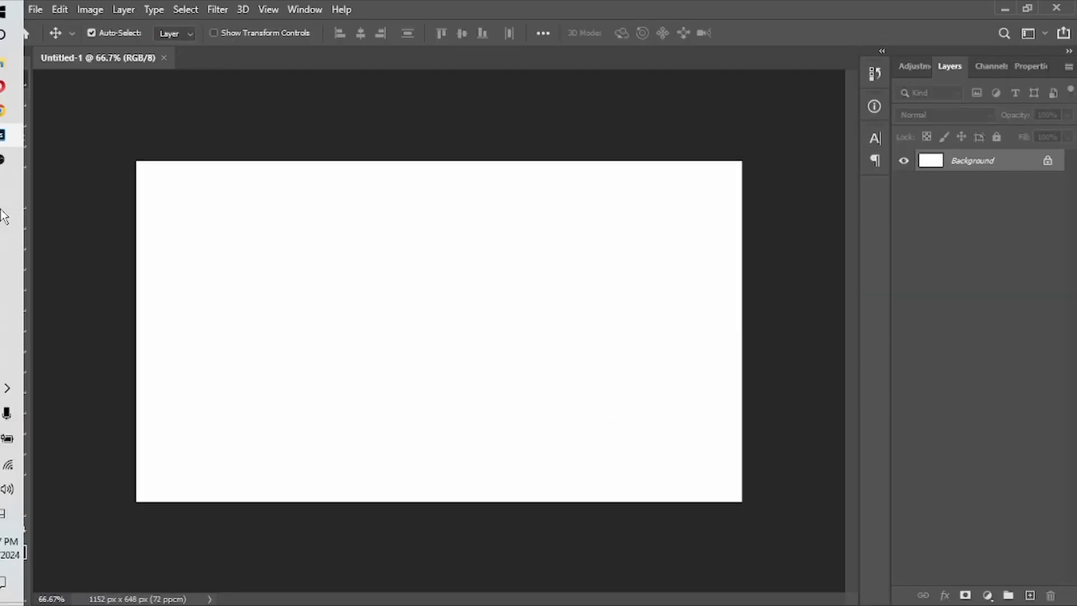
mouse_move(23, 67)
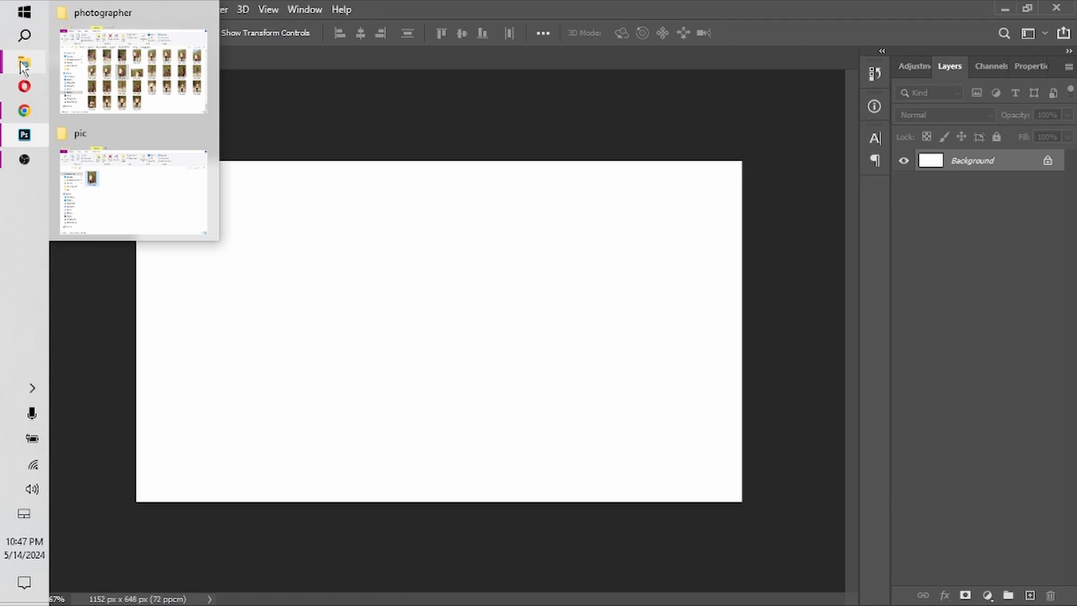
click(106, 204)
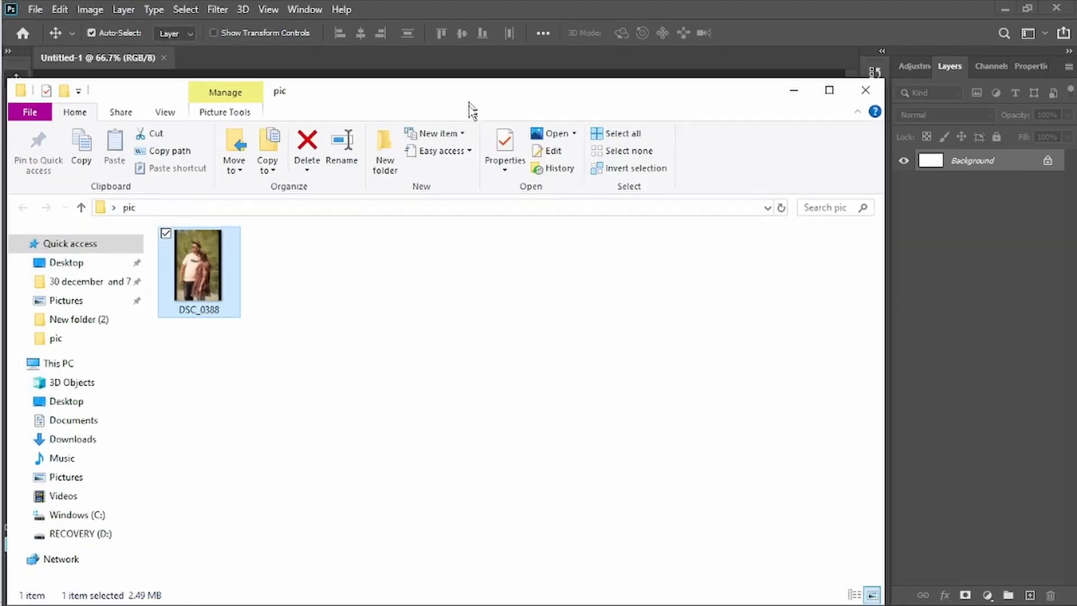
drag(473, 111, 430, 344)
drag(158, 485, 416, 269)
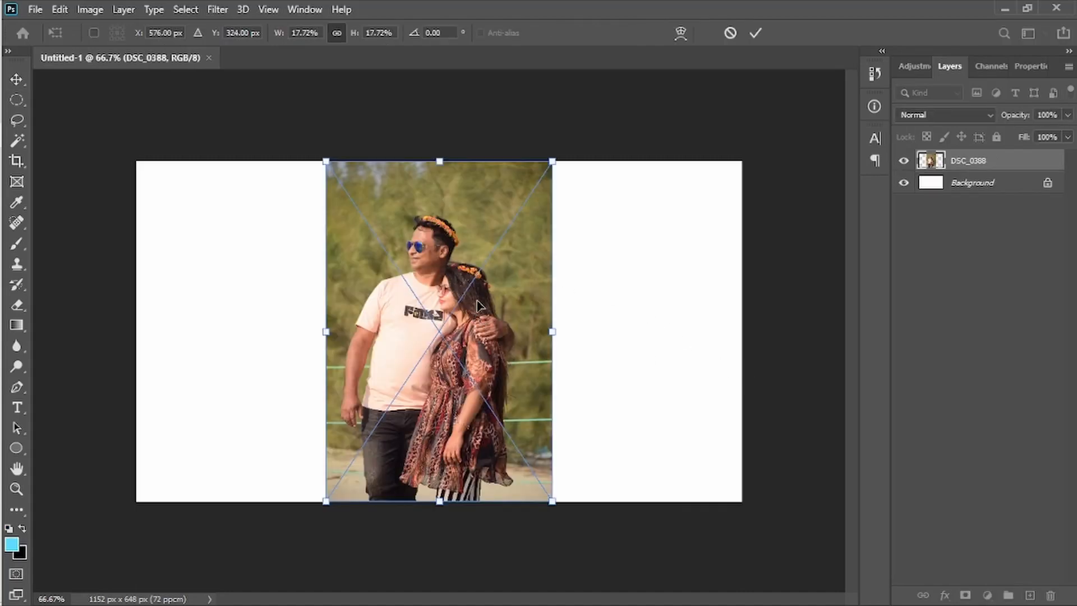
click(755, 34)
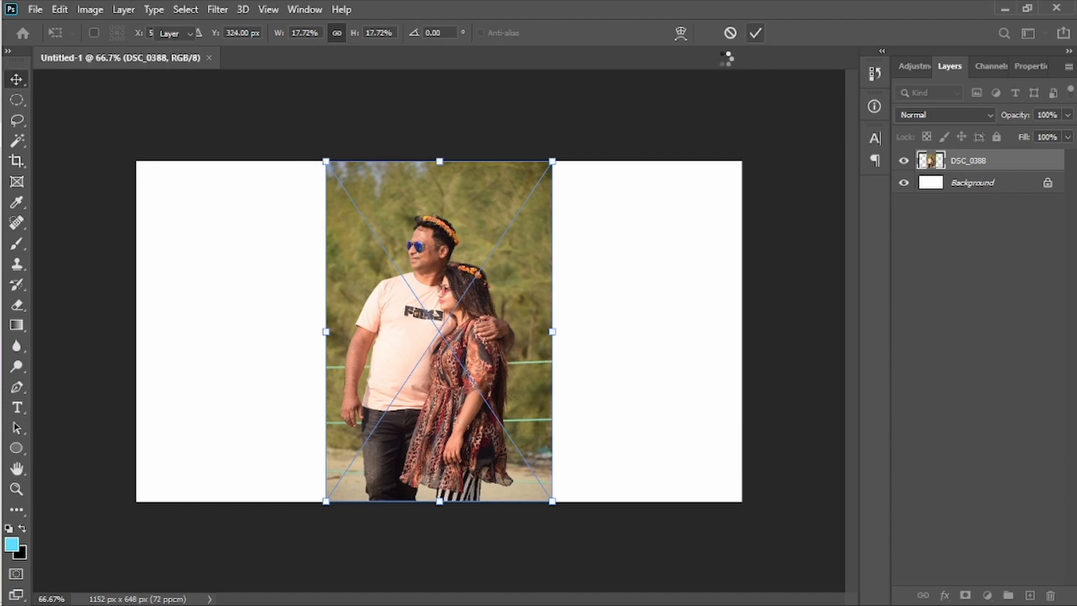
drag(401, 308, 592, 303)
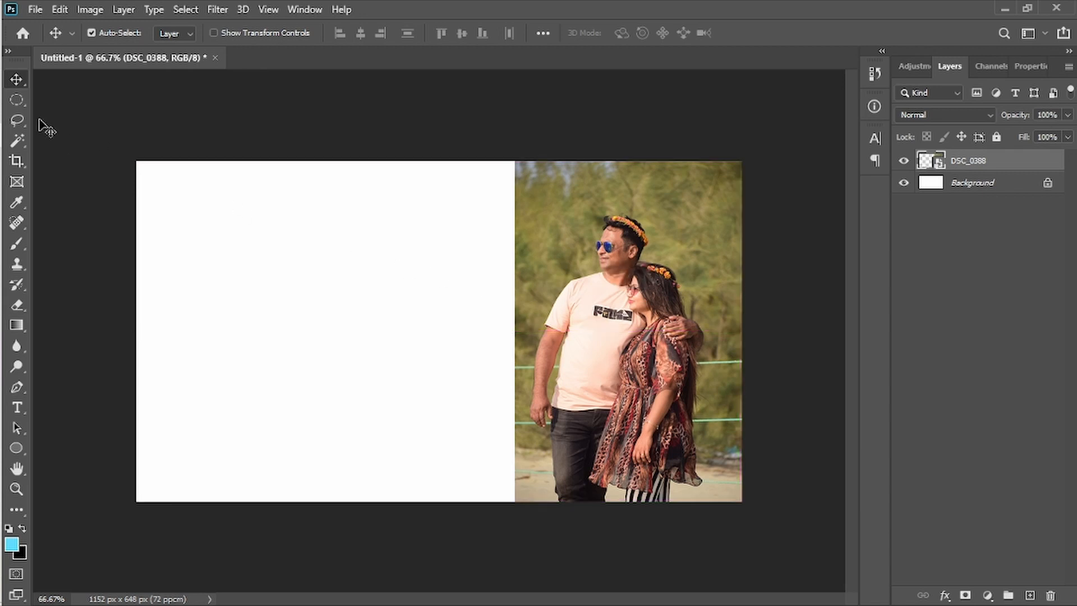
- Make a circular selection with the Elliptical Marquee tool and position it around the couple's heads and upper bodies
click(16, 101)
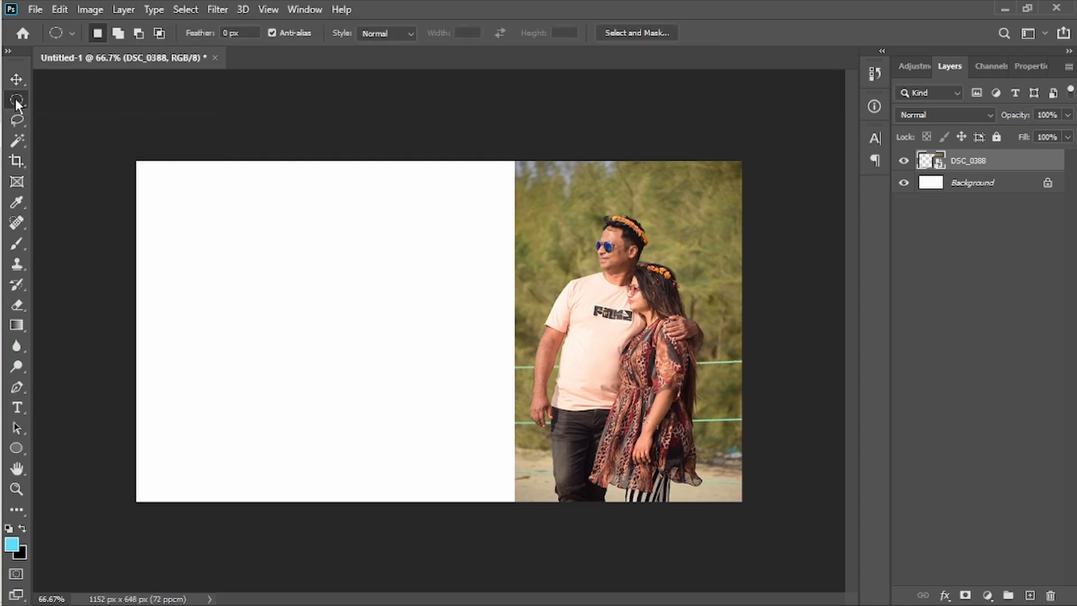
right_click(20, 99)
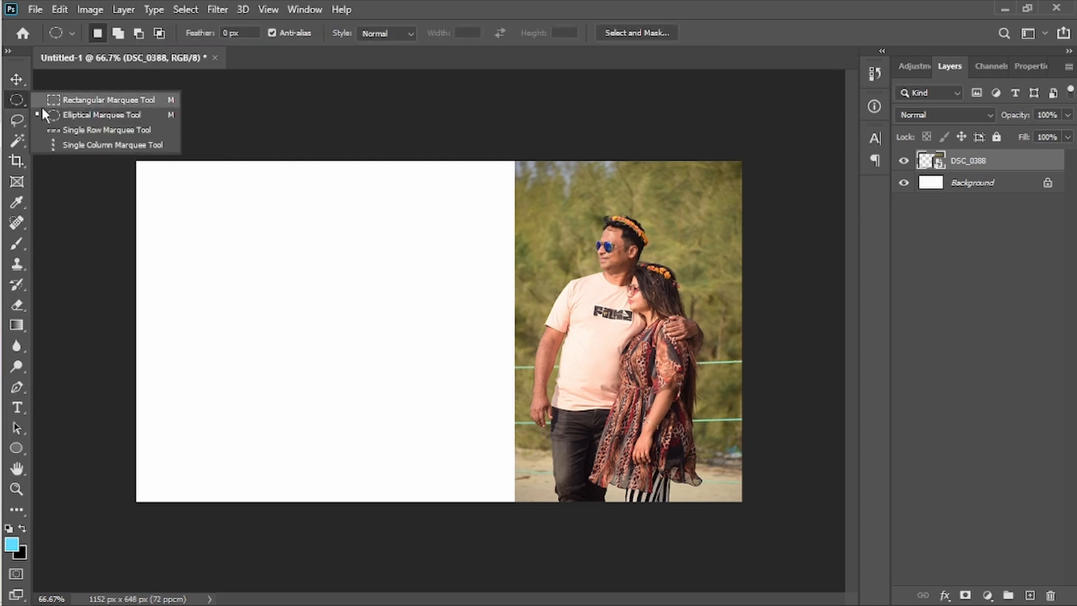
click(19, 100)
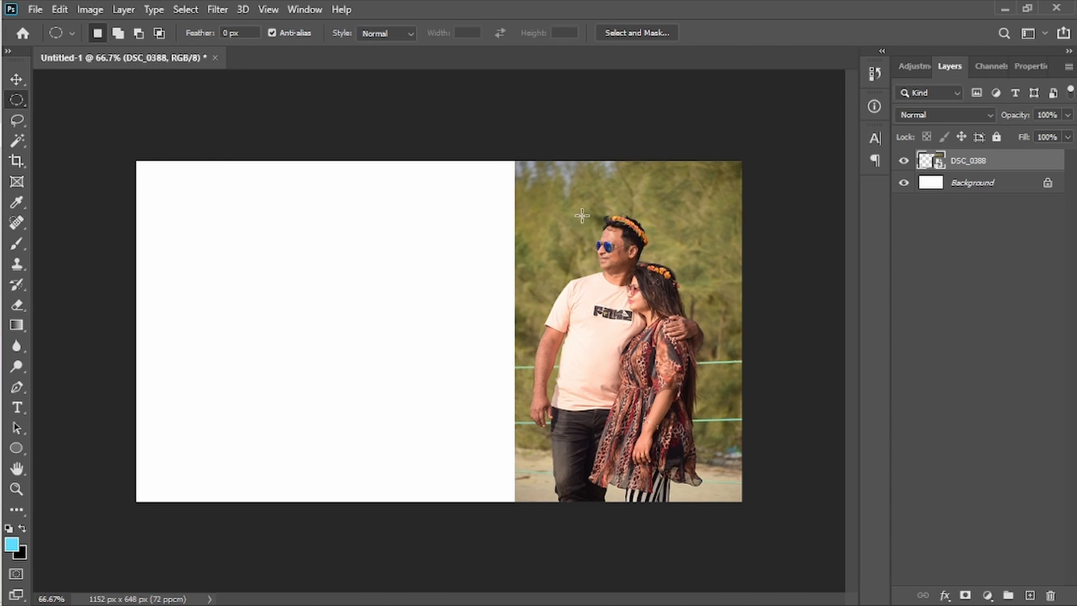
drag(576, 201, 772, 602)
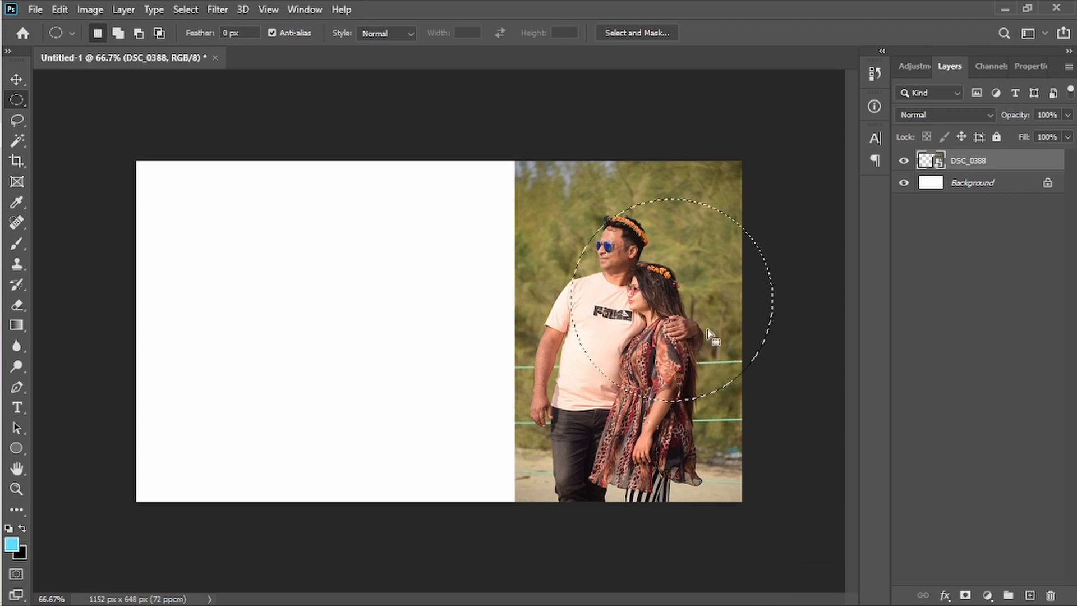
drag(688, 292, 638, 281)
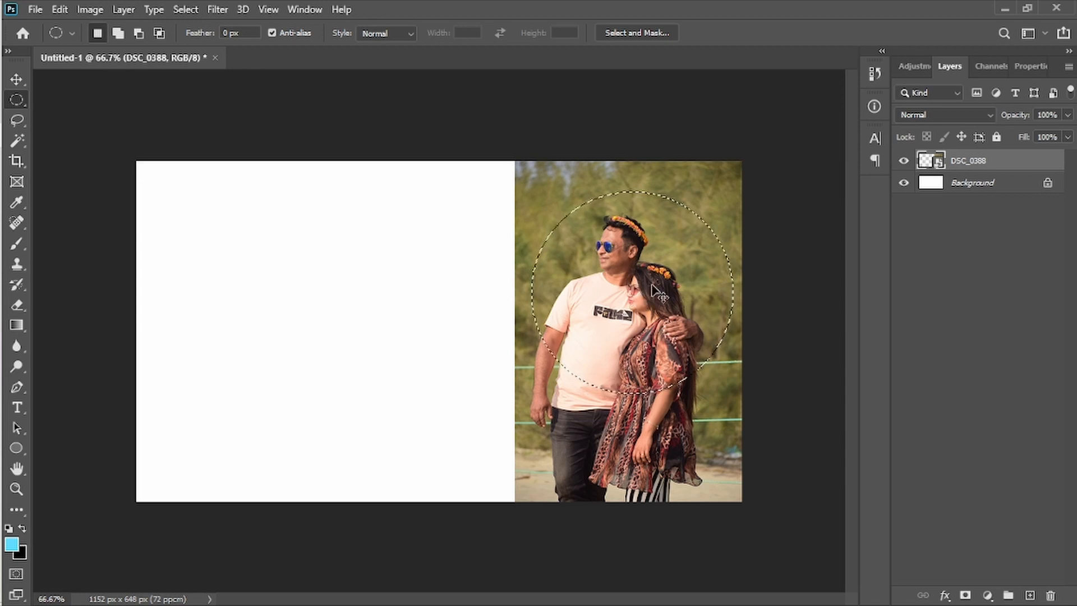
- Copy the circular selection to a new layer and delete the original DSC_0388 layer
key(ctrl+j)
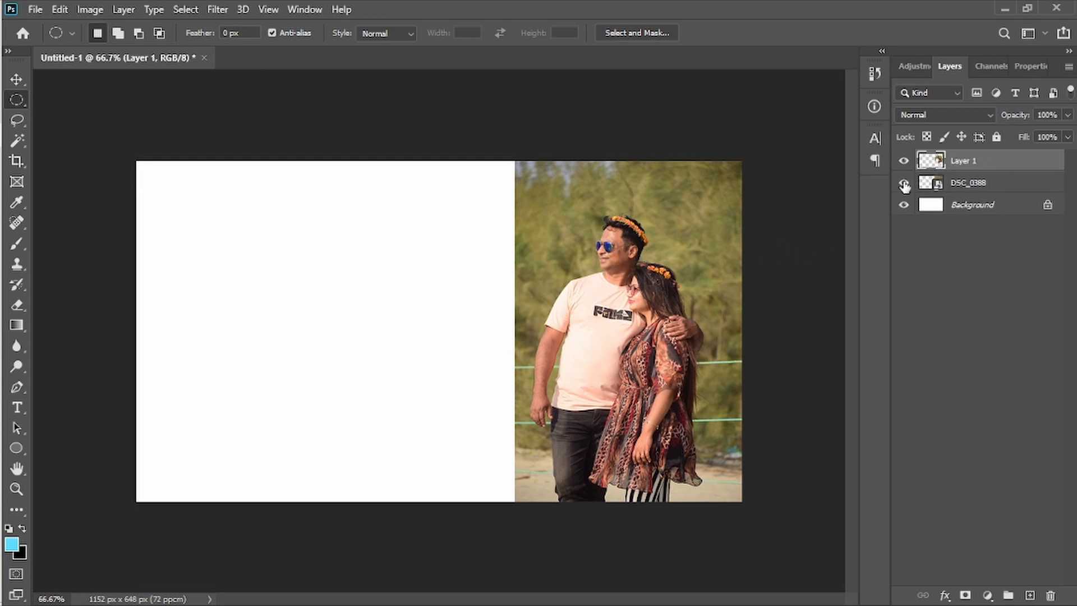
click(903, 184)
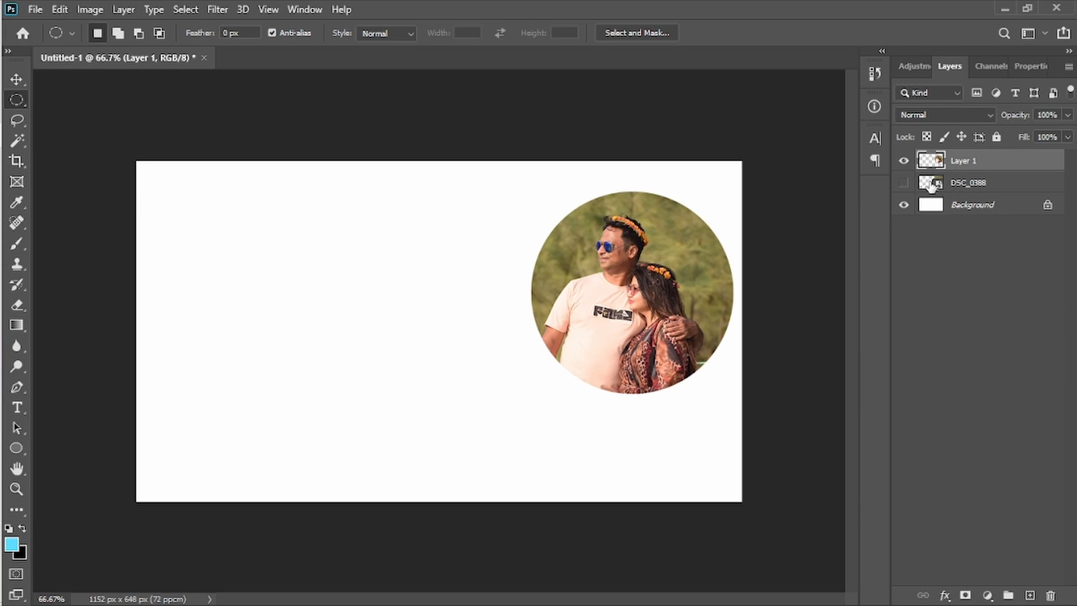
drag(931, 187, 1049, 597)
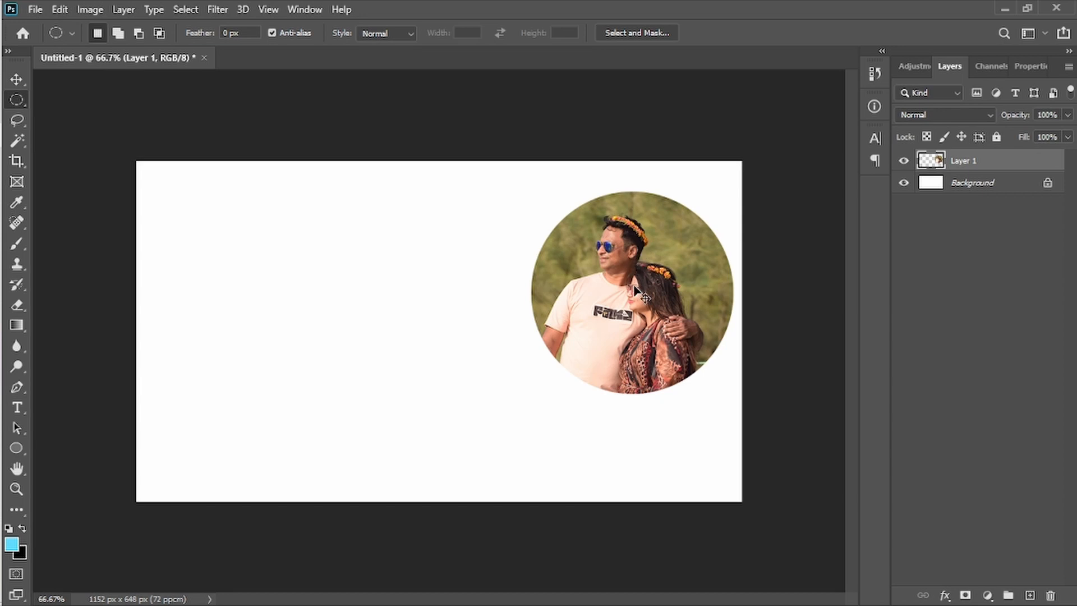
- Enlarge the circular photo proportionally to about 139%, extending it toward the canvas's lower left
key(ctrl+t)
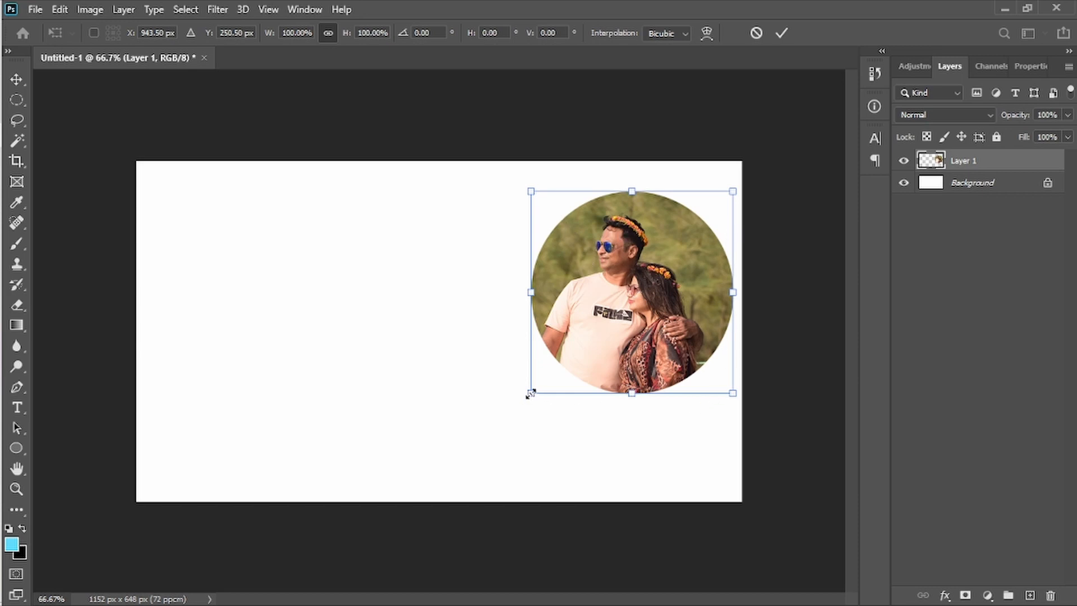
drag(530, 394, 455, 472)
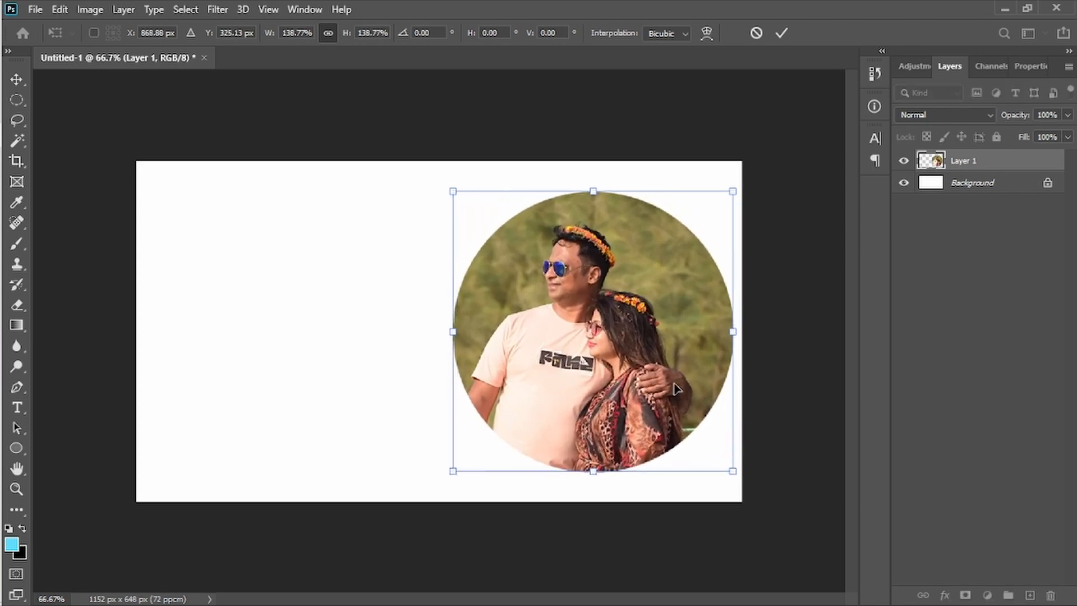
click(782, 33)
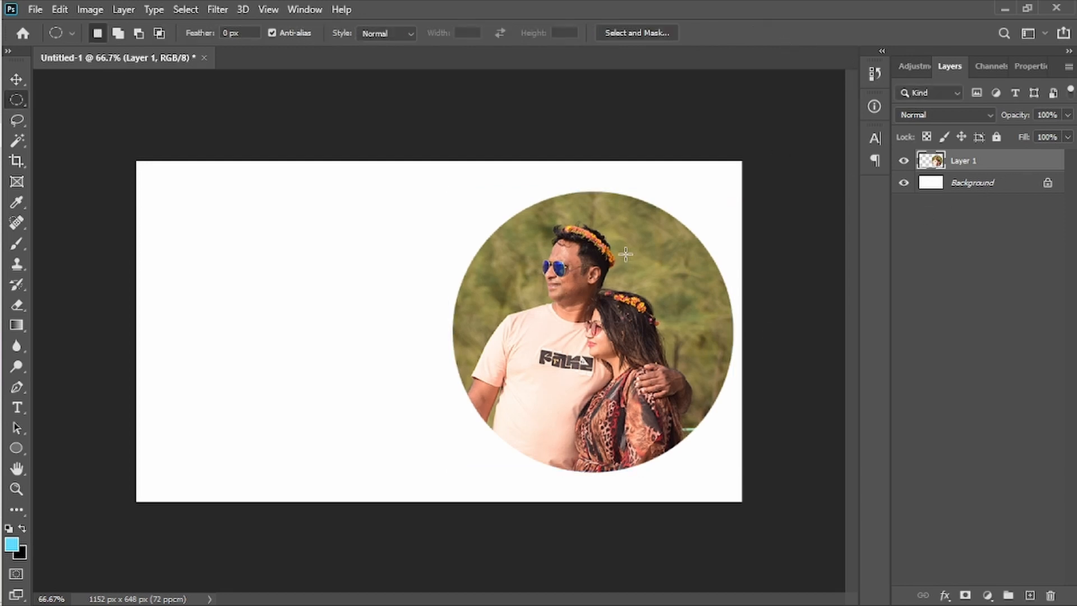
key(h)
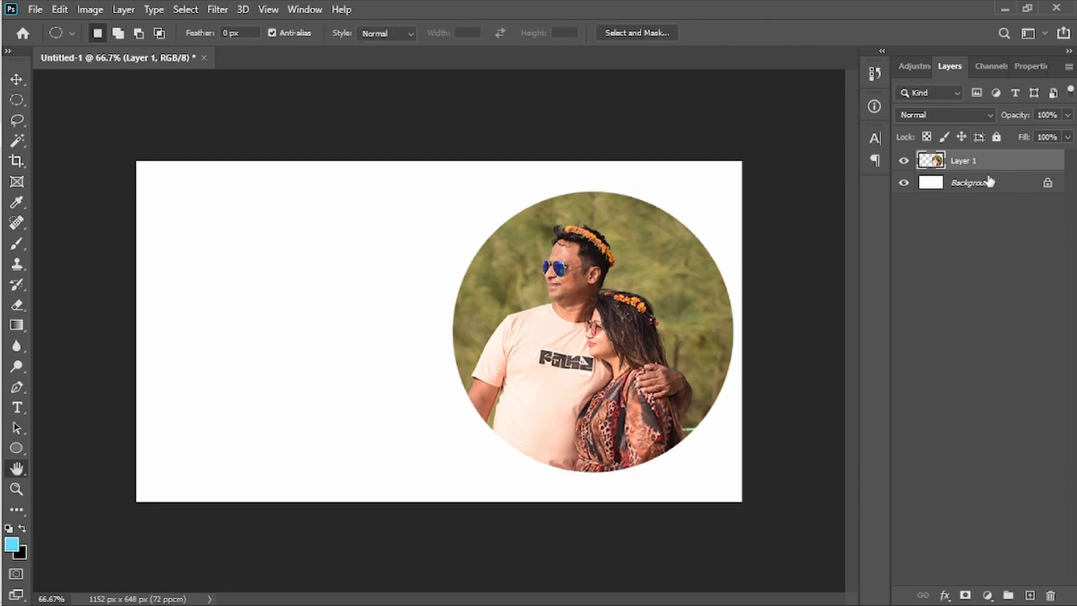
double_click(990, 166)
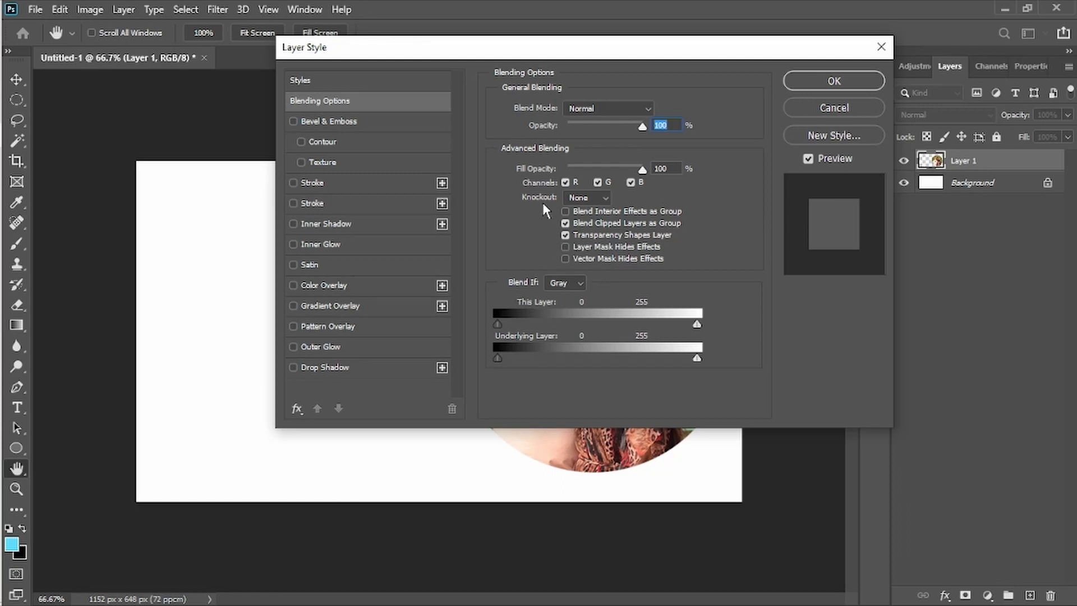
click(882, 47)
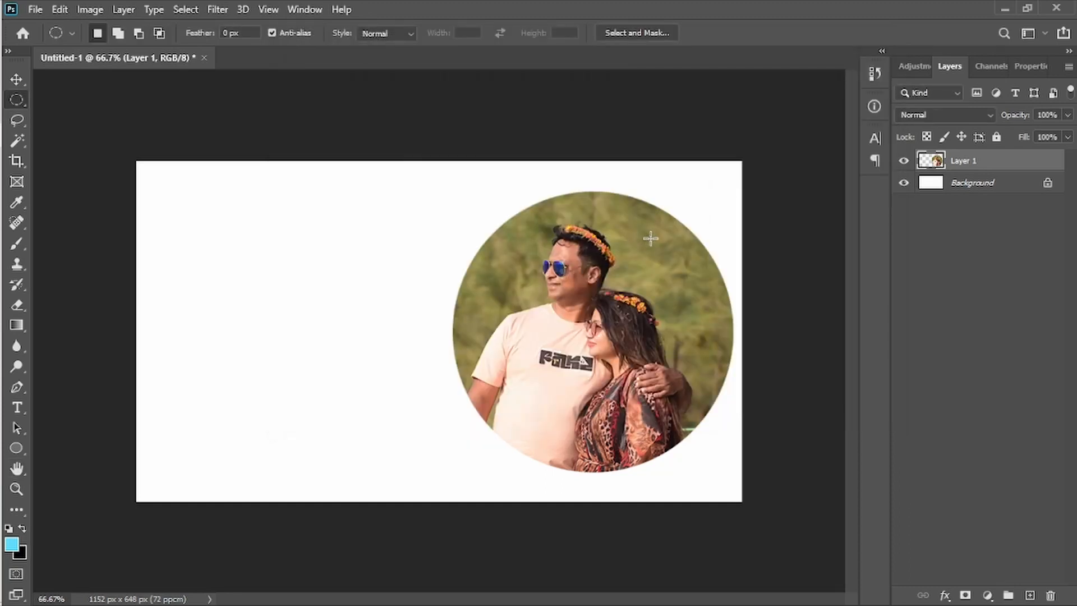
- Add a Stroke layer effect around the circular photo on Layer 1
key(h)
double_click(994, 164)
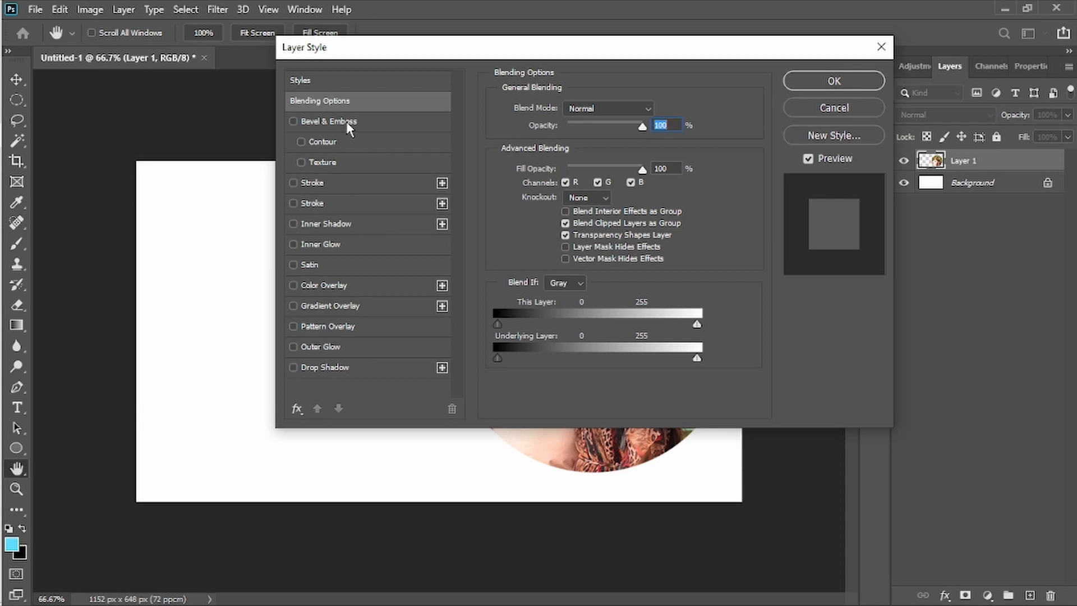
click(292, 182)
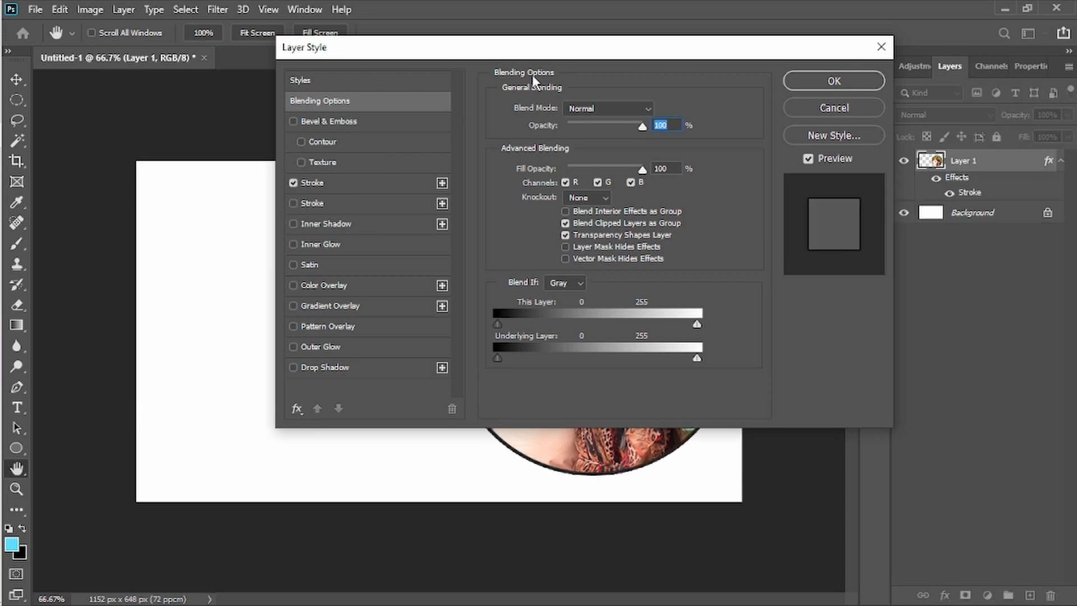
mouse_move(608, 53)
mouse_down()
mouse_move(172, 101)
mouse_move(197, 79)
mouse_up()
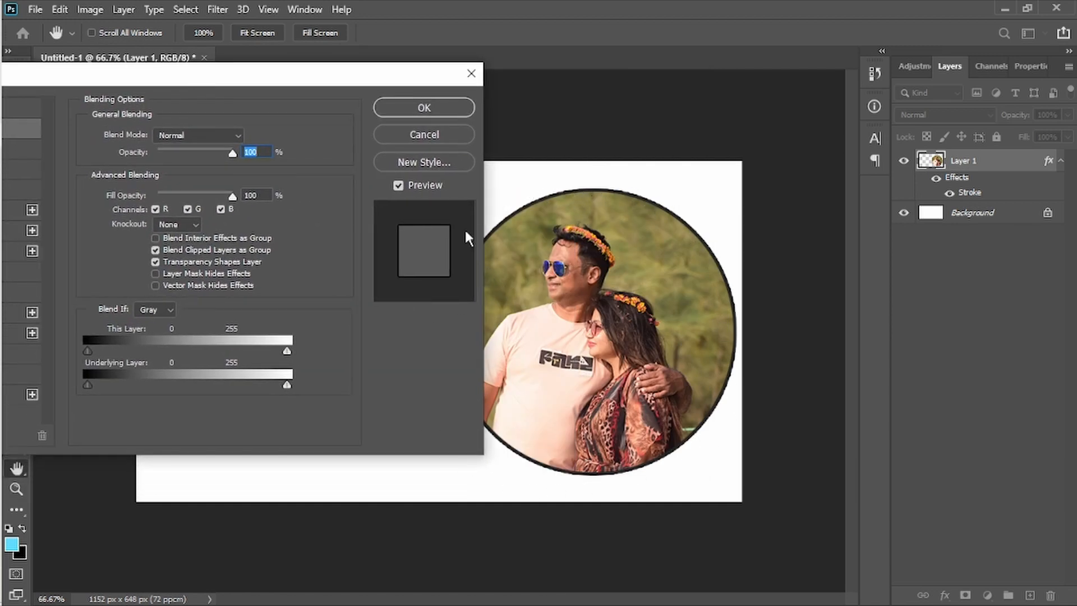
click(433, 105)
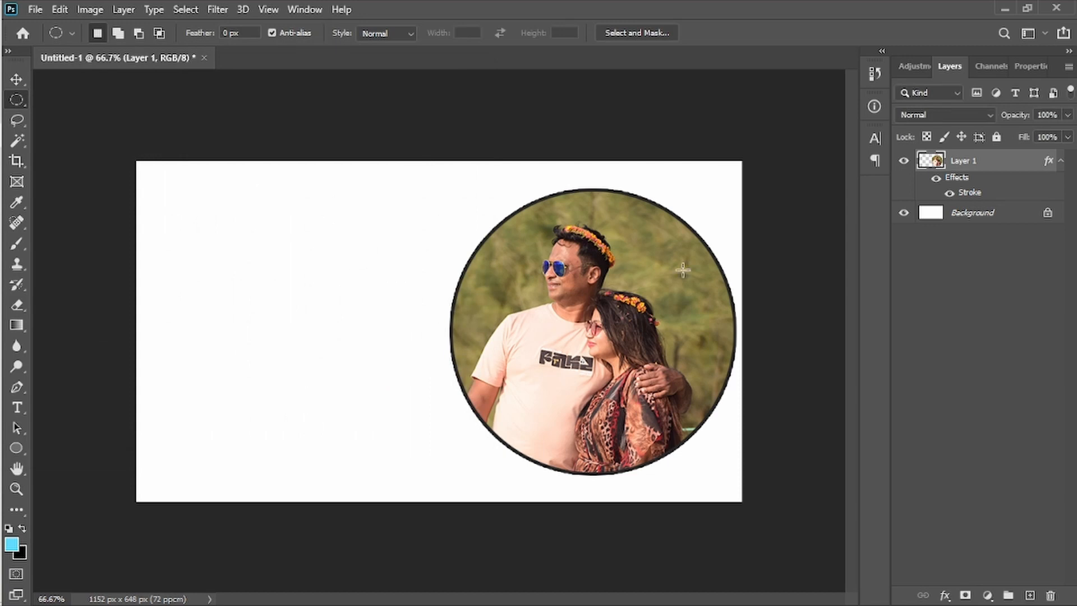
- Try adding a Drop Shadow effect to the circular photo layer
double_click(1011, 163)
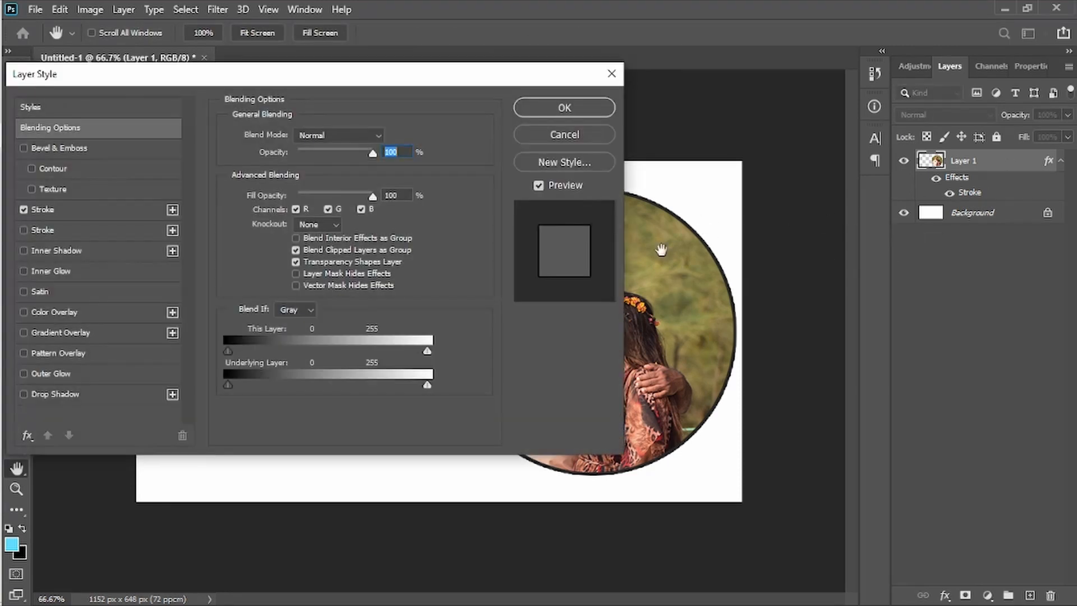
click(23, 393)
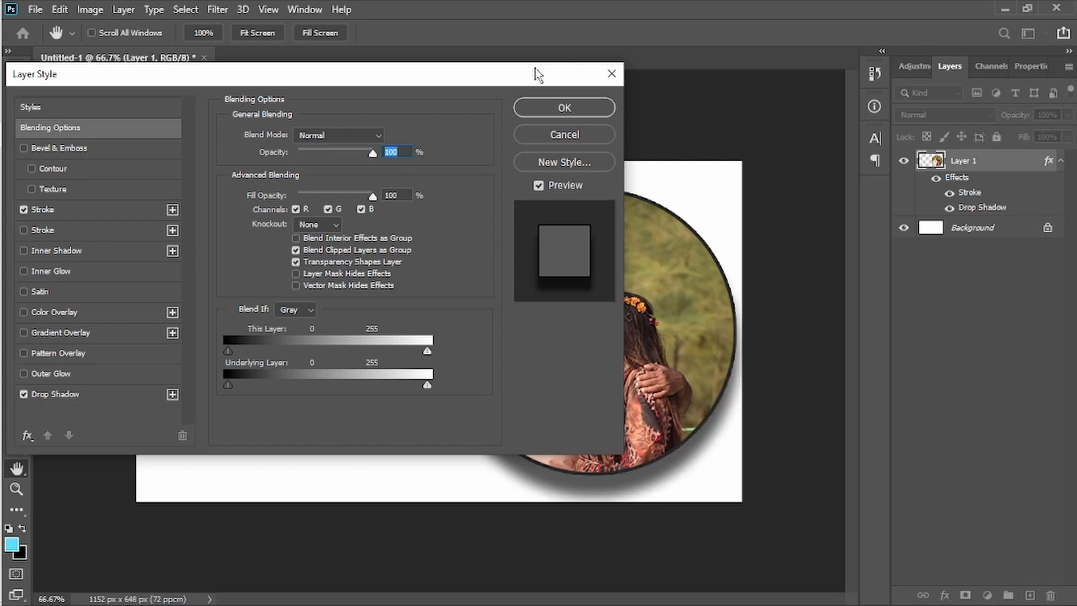
drag(535, 68, 393, 49)
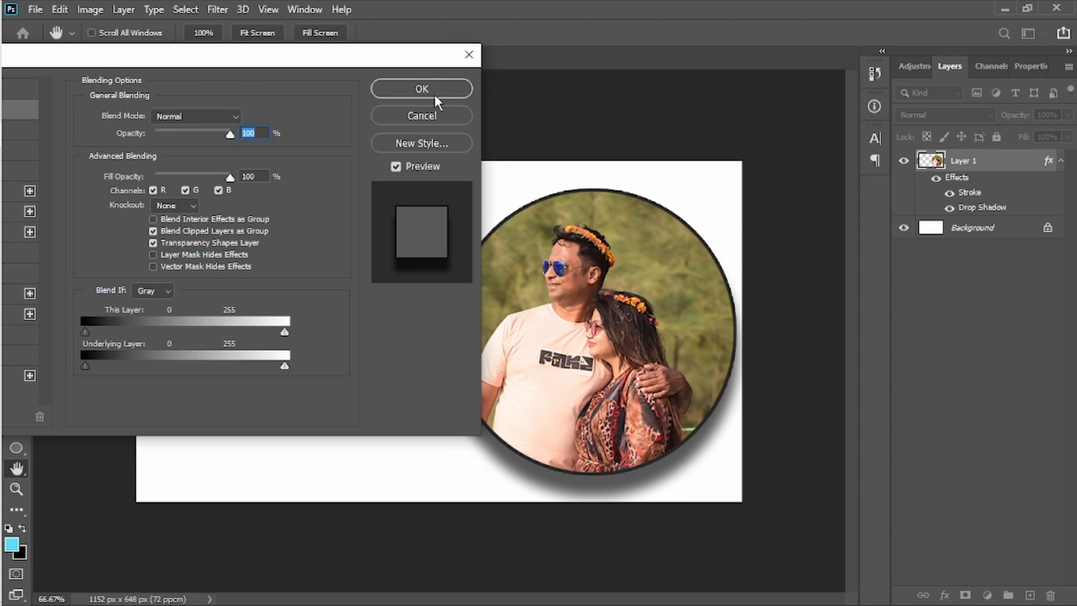
click(432, 113)
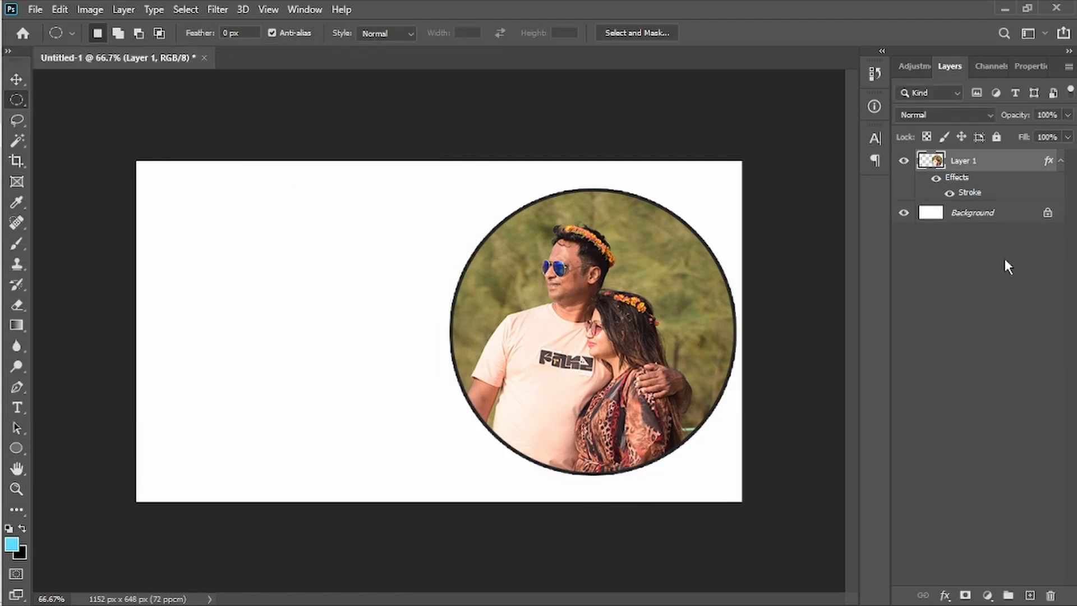
- Add a Solid Color fill layer above the Background, using the dark olive 584f25 sampled from the photo's greenery
click(962, 218)
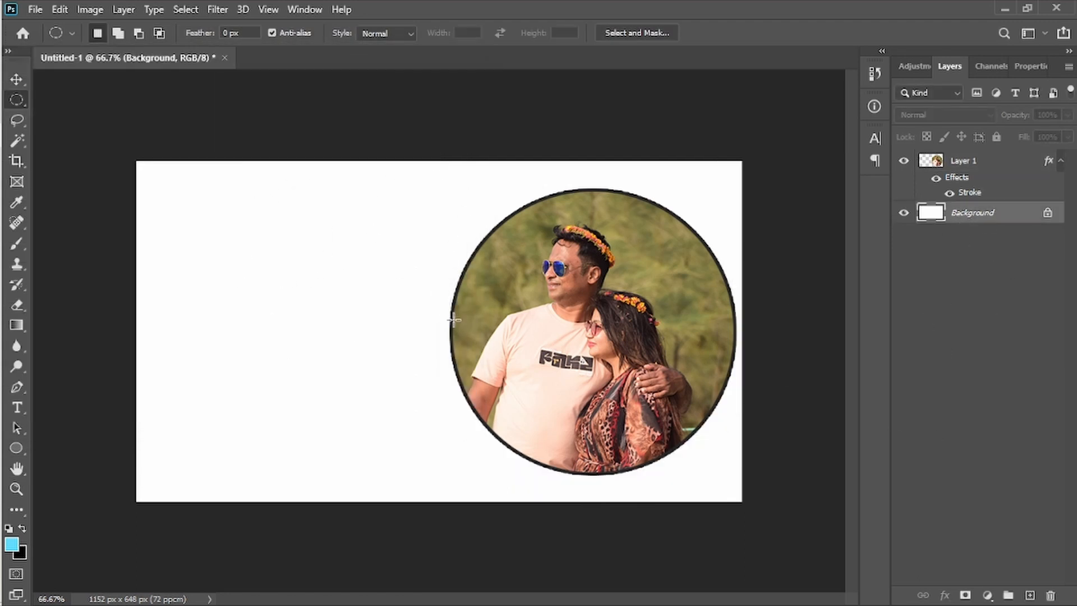
click(987, 596)
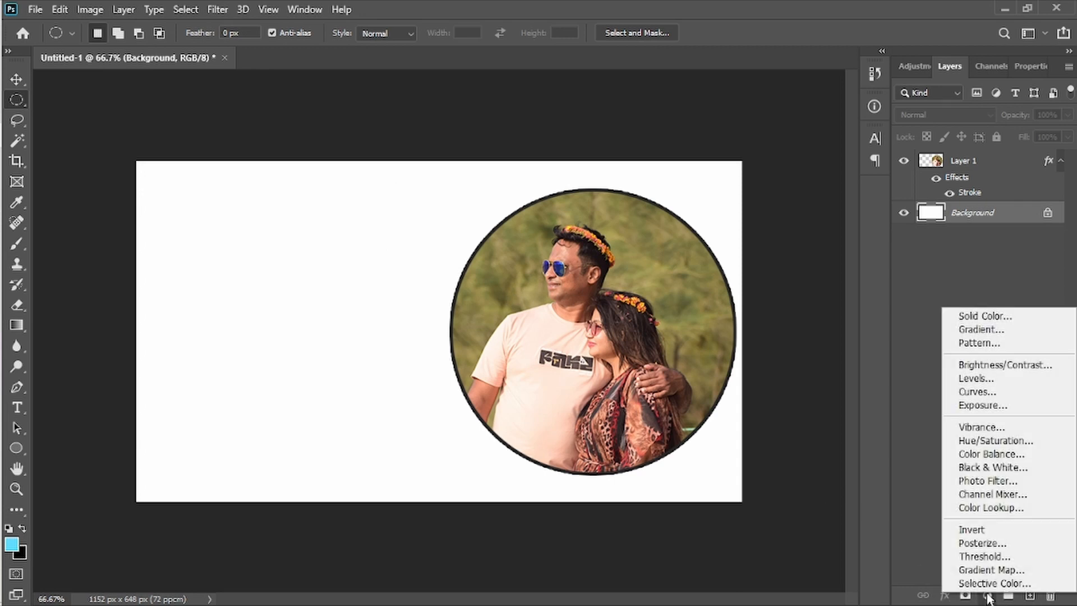
click(983, 316)
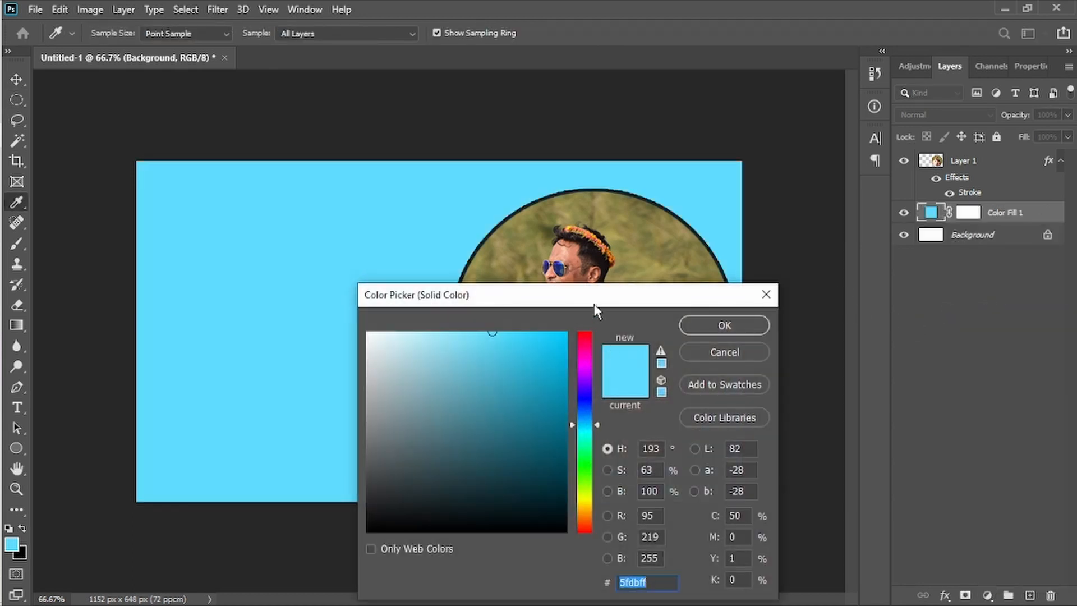
drag(595, 310, 218, 280)
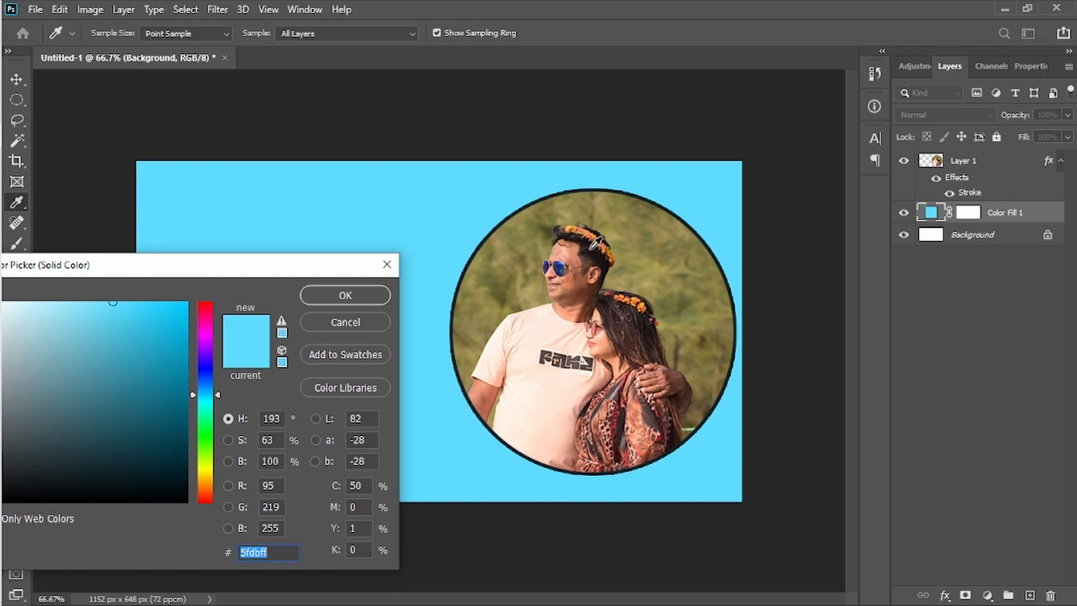
click(589, 250)
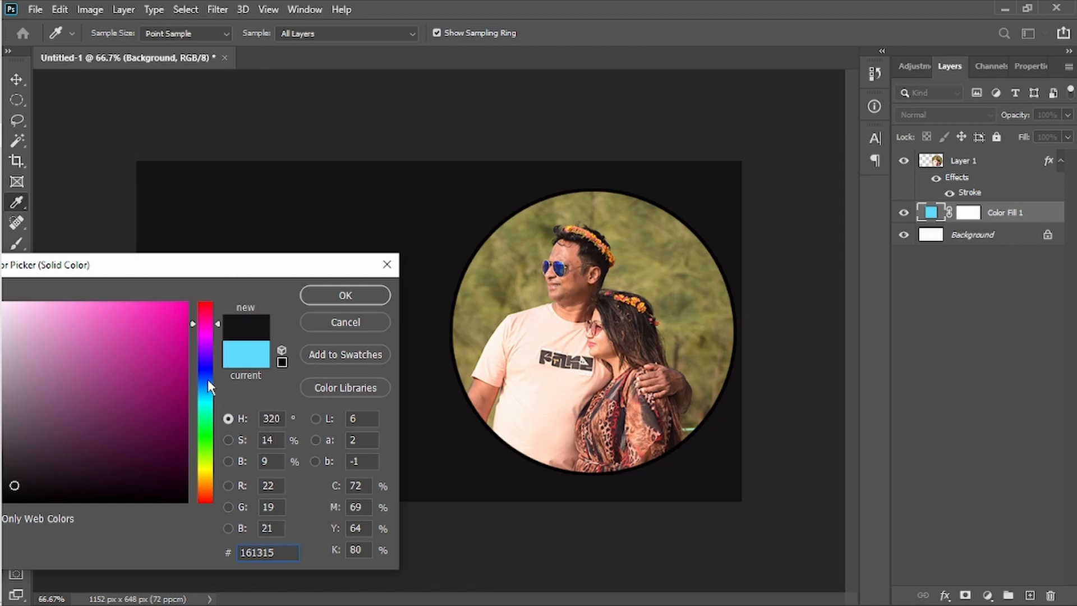
click(502, 300)
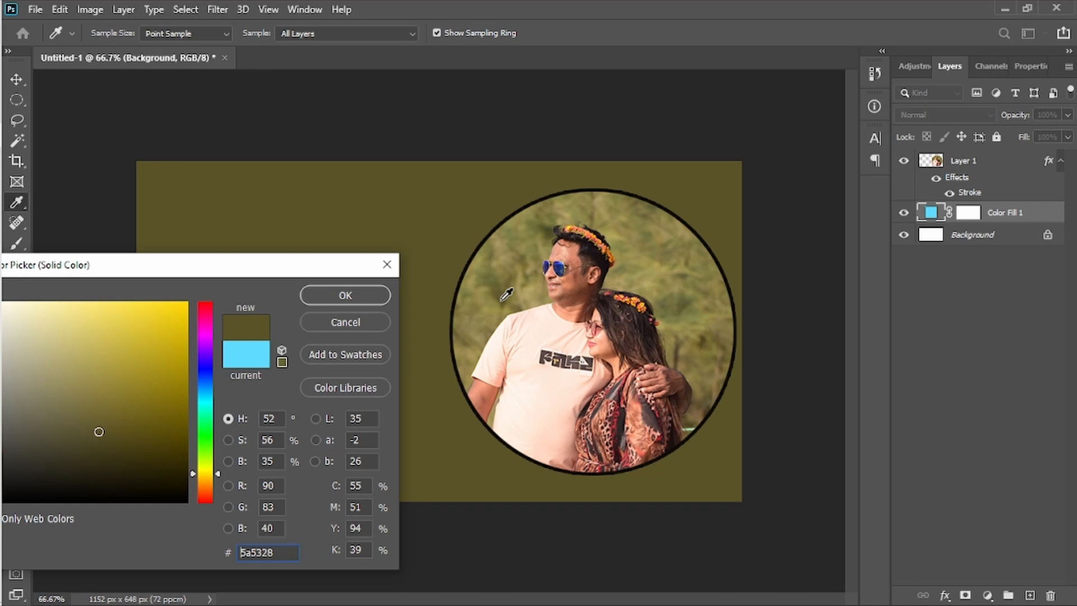
click(508, 297)
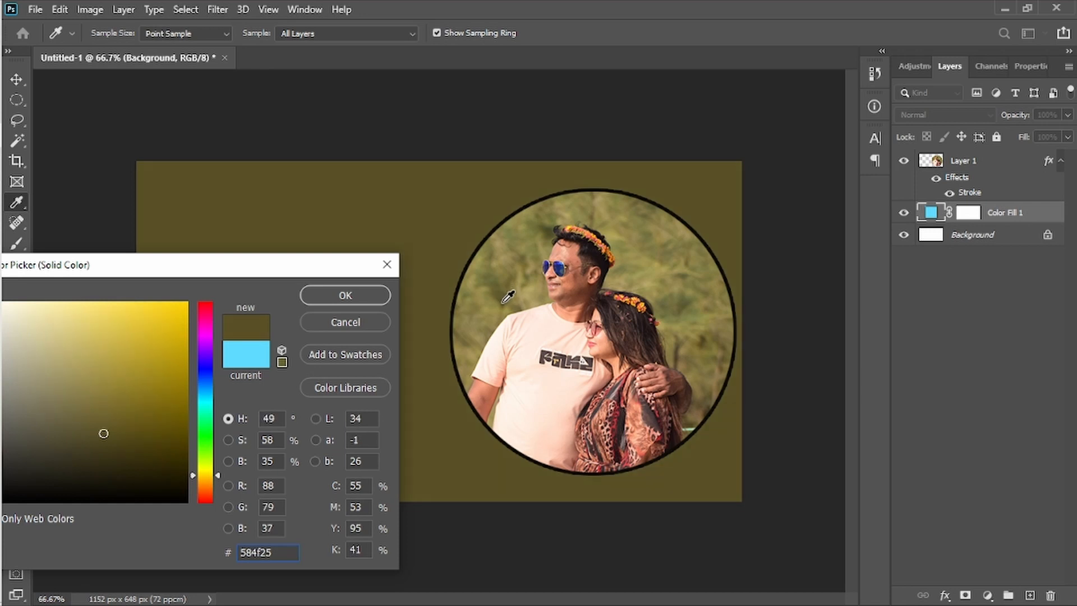
click(361, 295)
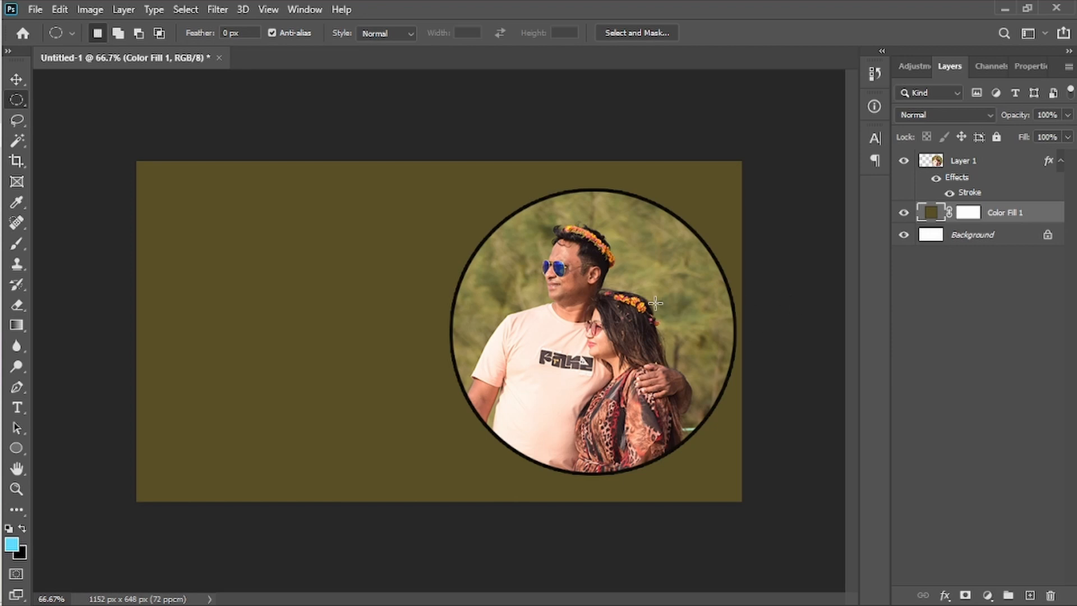
- Move the circular photo on Layer 1 slightly up and to the left on the canvas
click(964, 161)
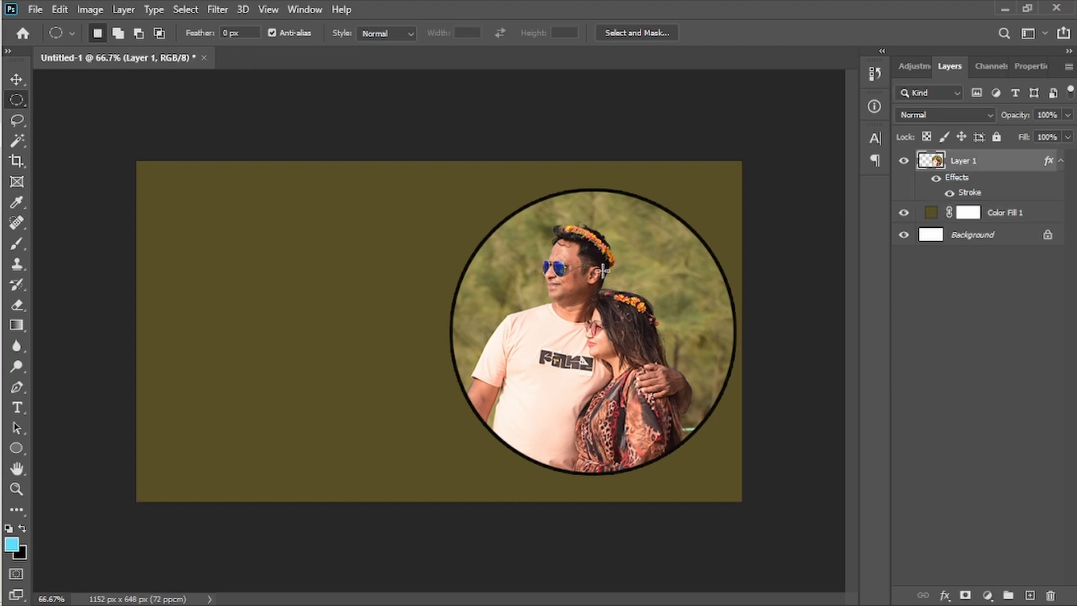
click(17, 79)
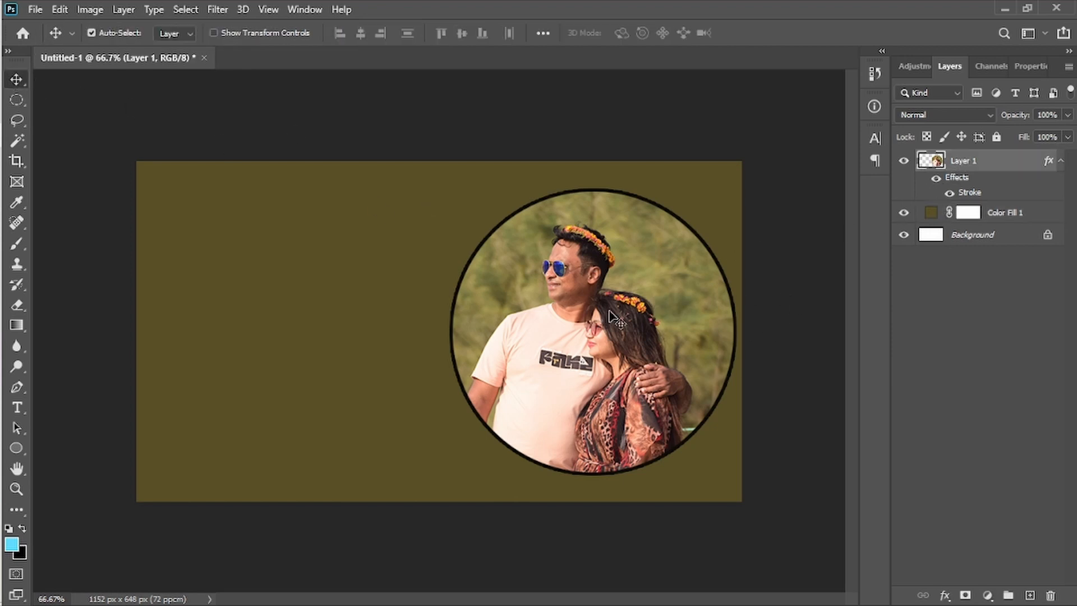
drag(610, 309, 604, 301)
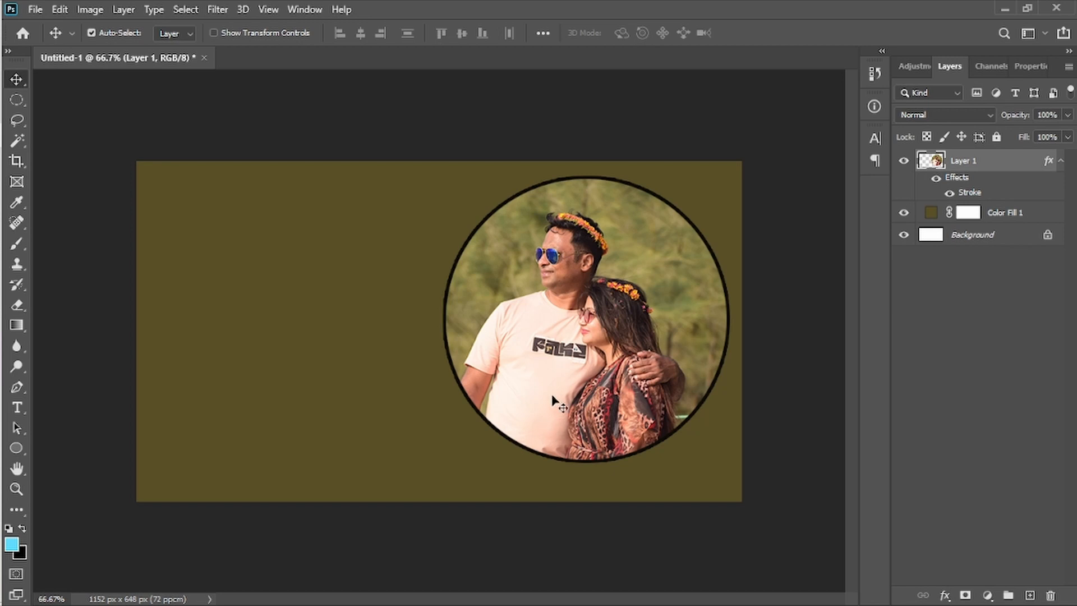
- Enable a Drop Shadow effect on Layer 1 and show its settings with the photo in view
double_click(1009, 175)
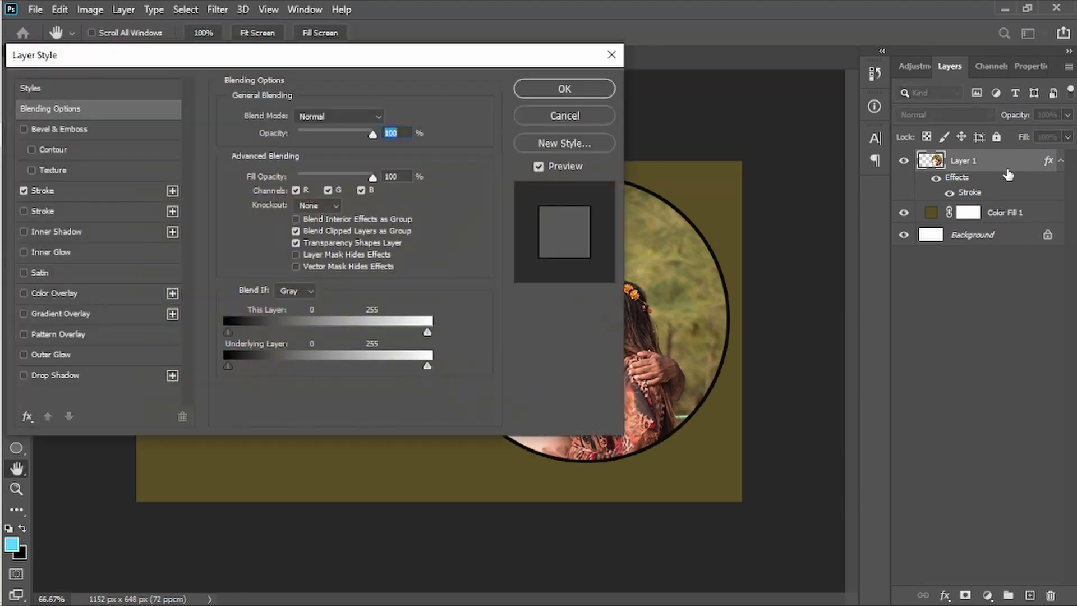
click(24, 375)
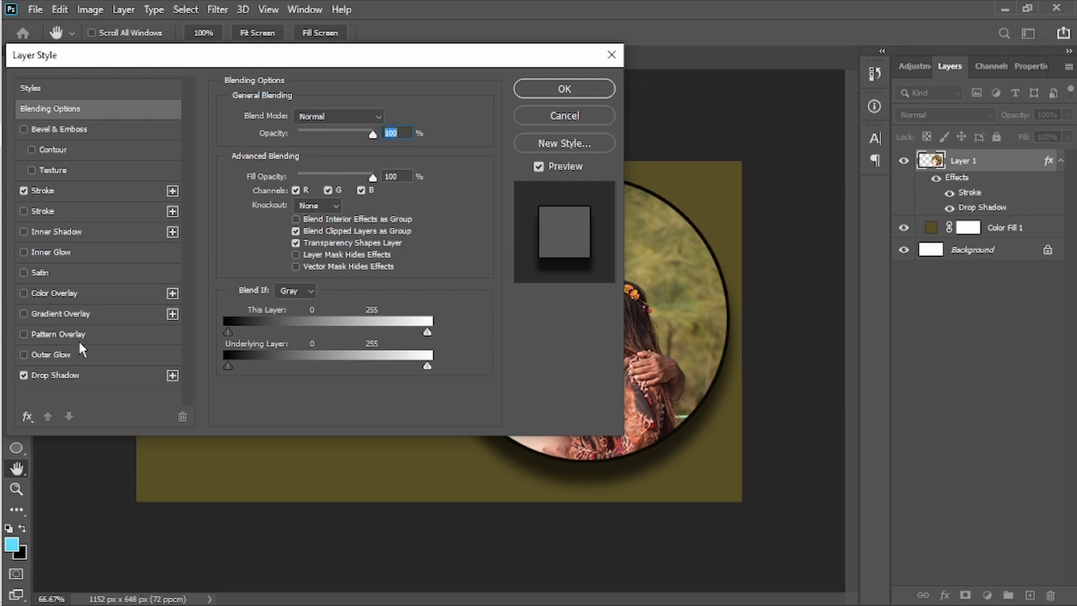
click(70, 372)
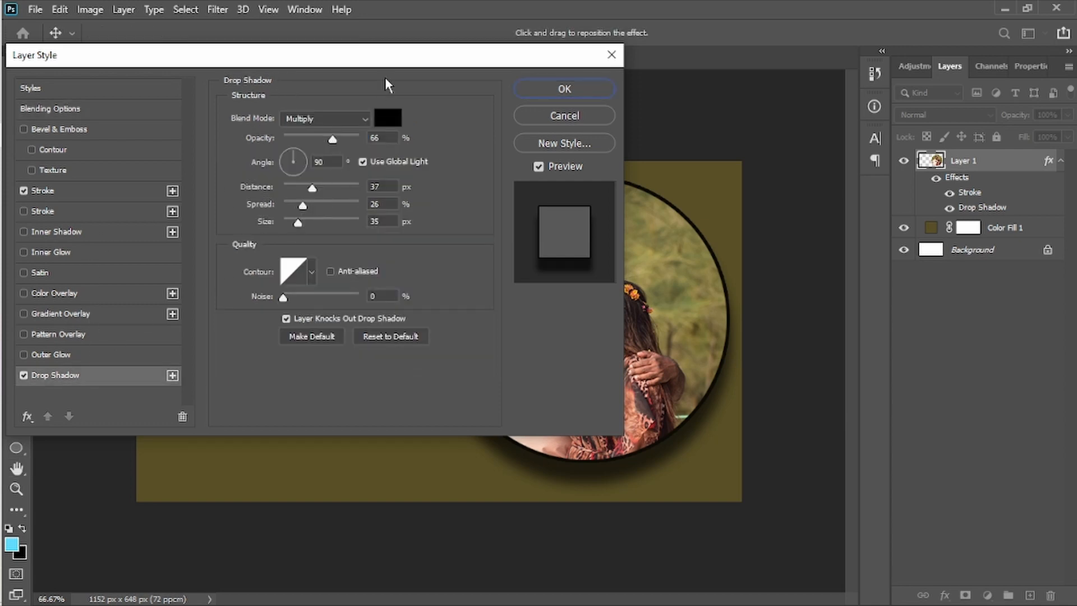
drag(413, 63, 232, 48)
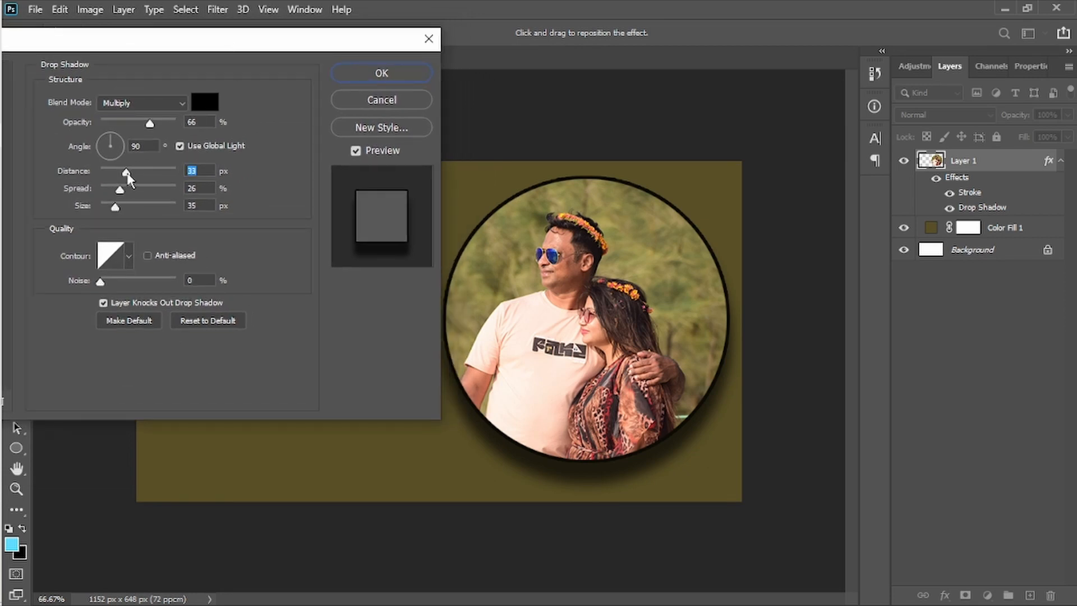
- Set the drop shadow to 84% opacity, 31 px distance, 28% spread and 90 px size, and compare the photo with and without effects
drag(132, 175, 128, 175)
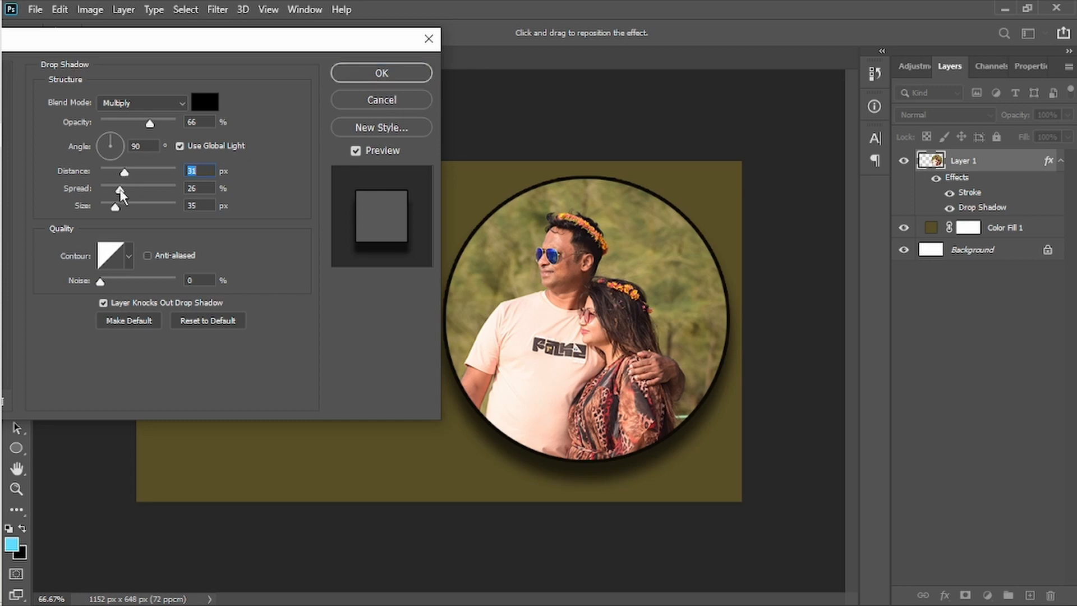
click(120, 190)
drag(112, 210, 129, 210)
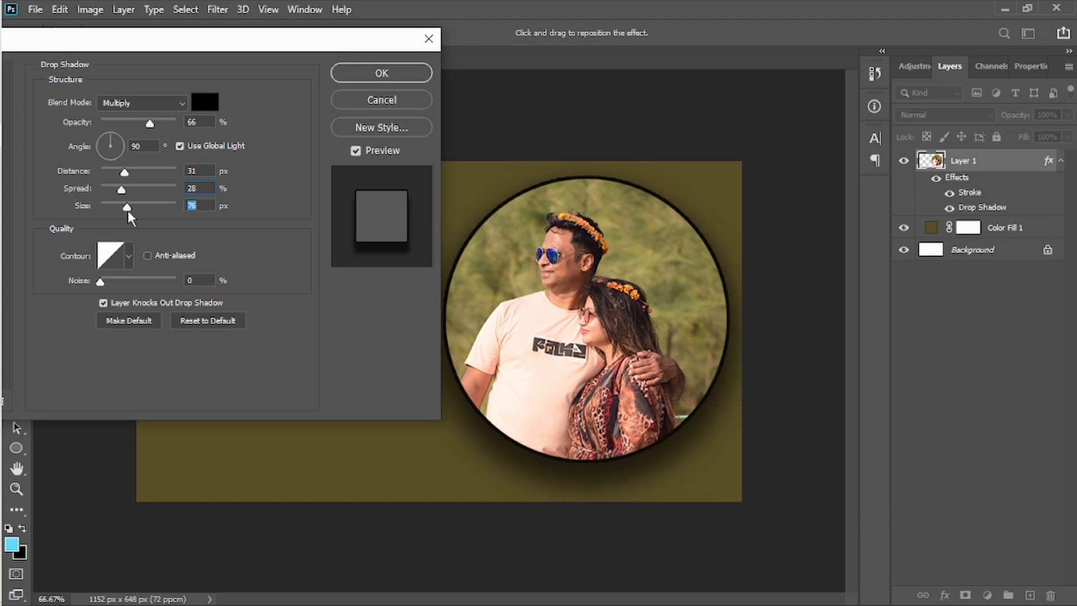
click(150, 127)
drag(128, 205, 129, 205)
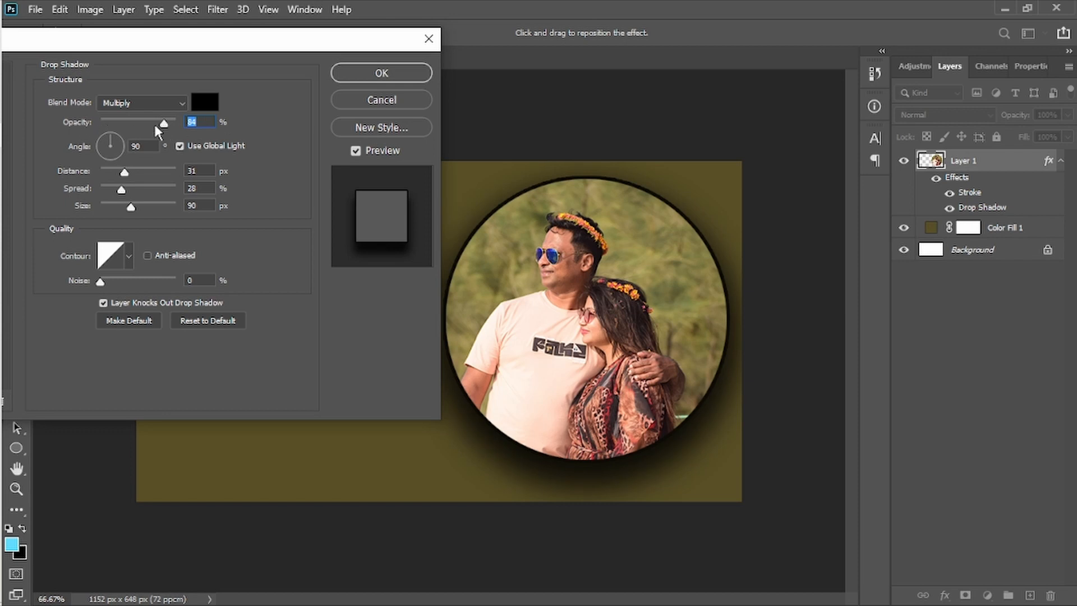
click(361, 74)
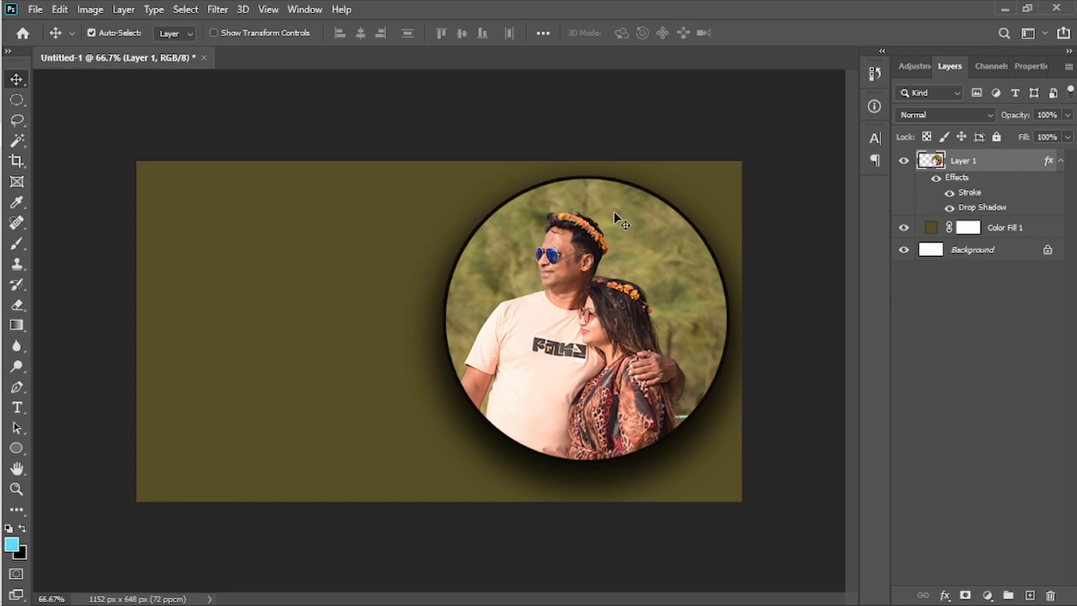
click(936, 178)
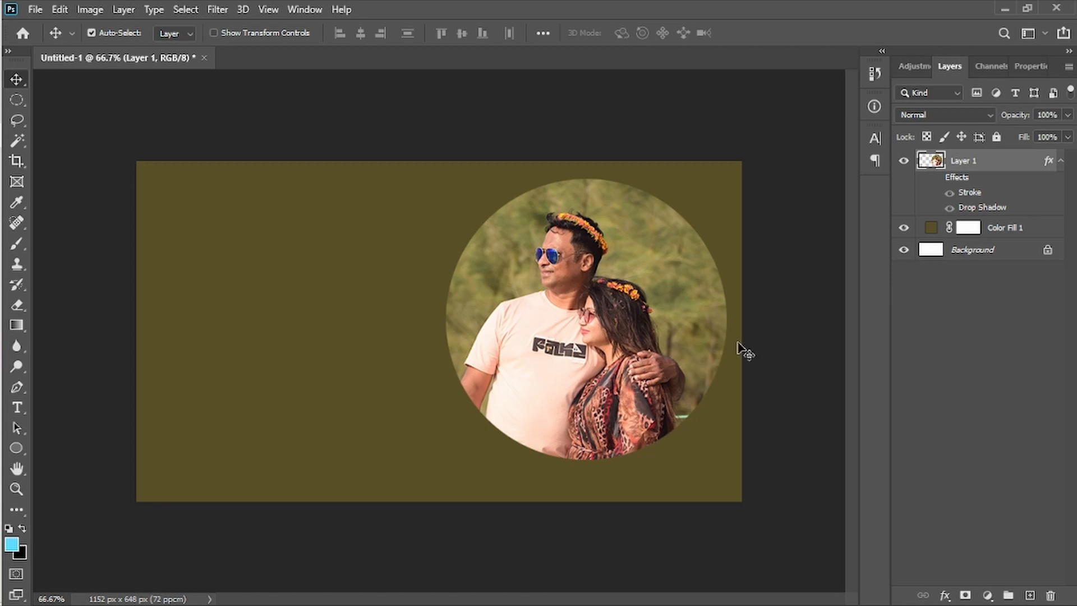
click(937, 178)
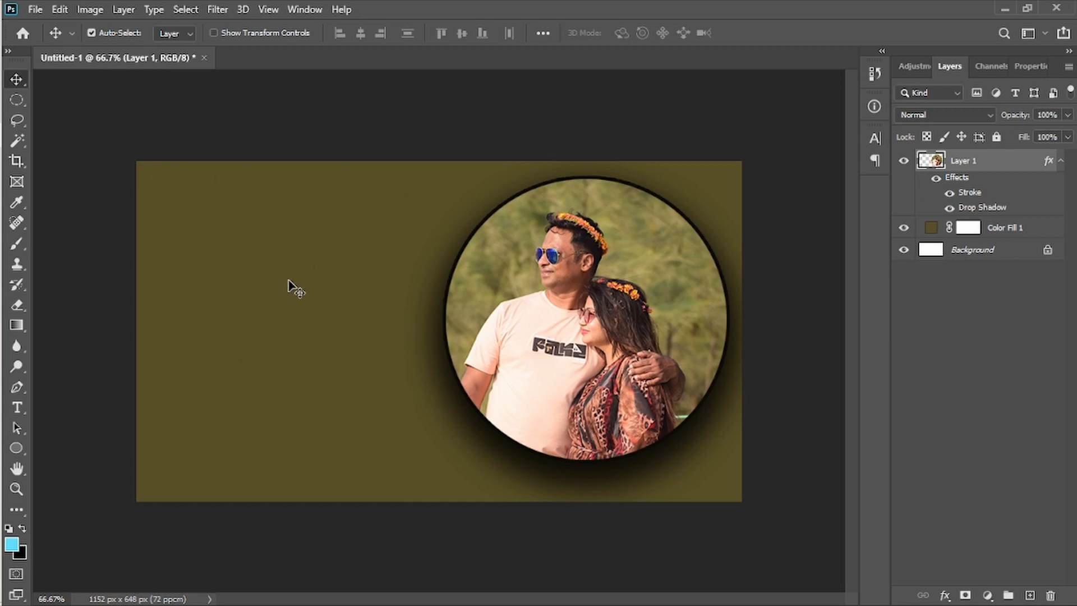
- Add a black text layer reading "YouTube Thumbnail" in Gill Sans Ultra Bold
mouse_move(2, 204)
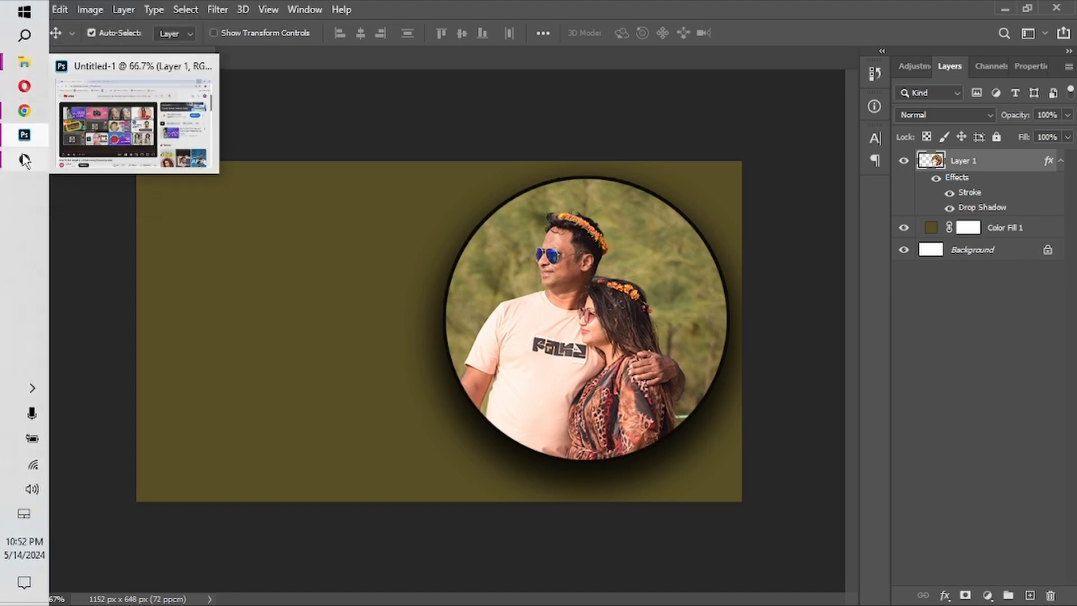
click(17, 408)
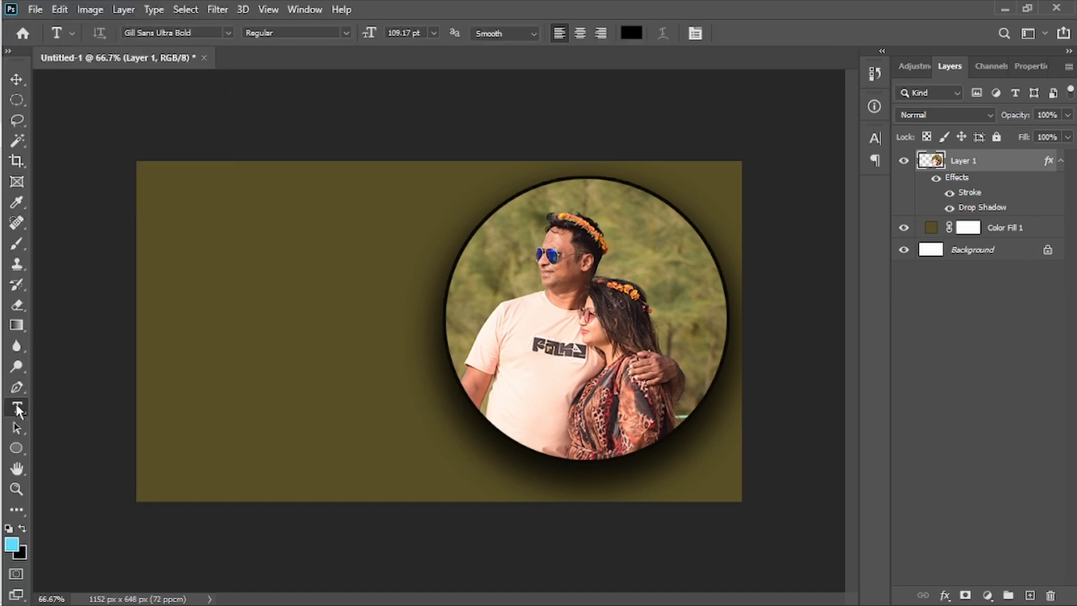
click(192, 209)
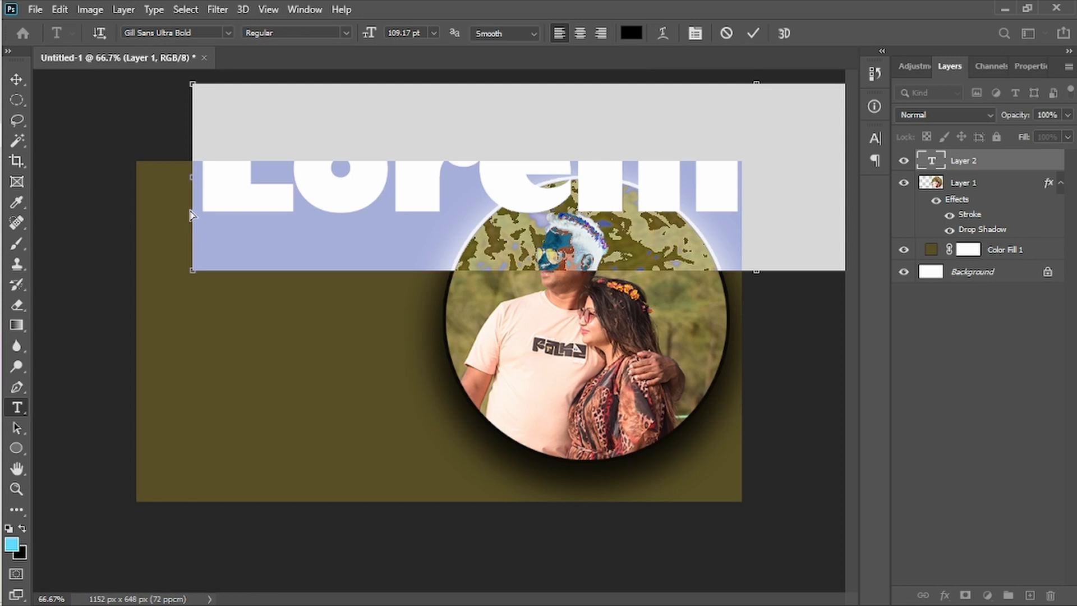
key(ctrl+v)
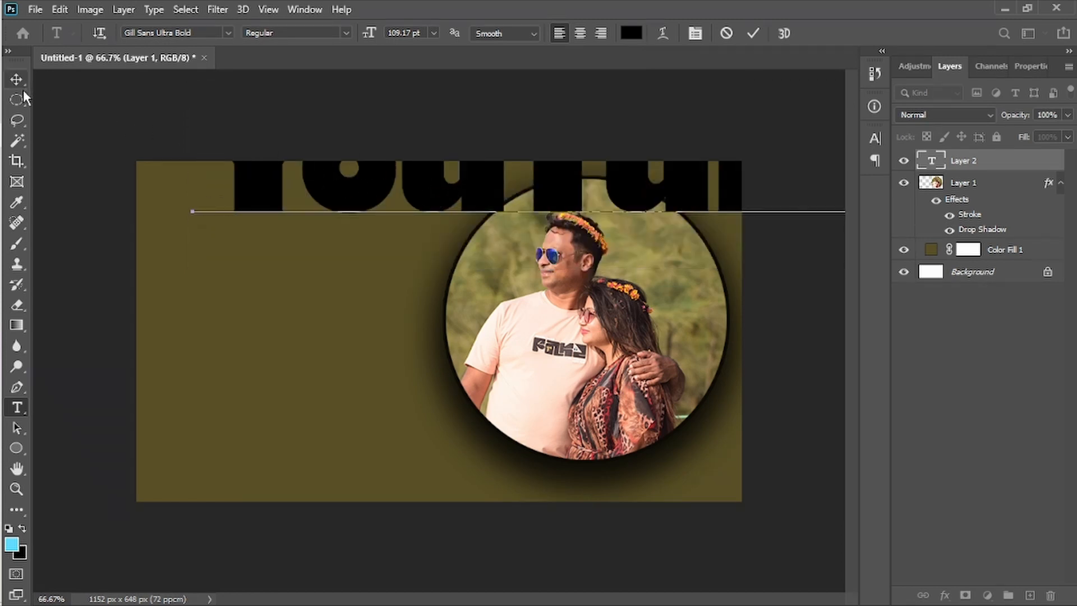
key(ctrl+t)
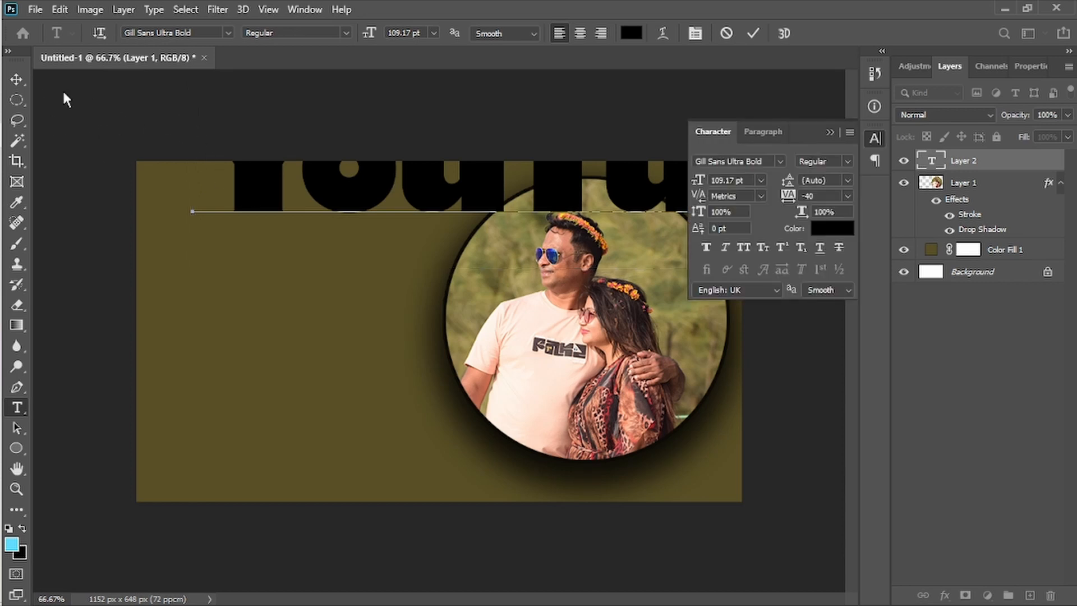
click(17, 79)
- Scale the "YouTube Thumbnail" text proportionally down to about 44.63 pt and place it at the canvas's upper left
key(ctrl)
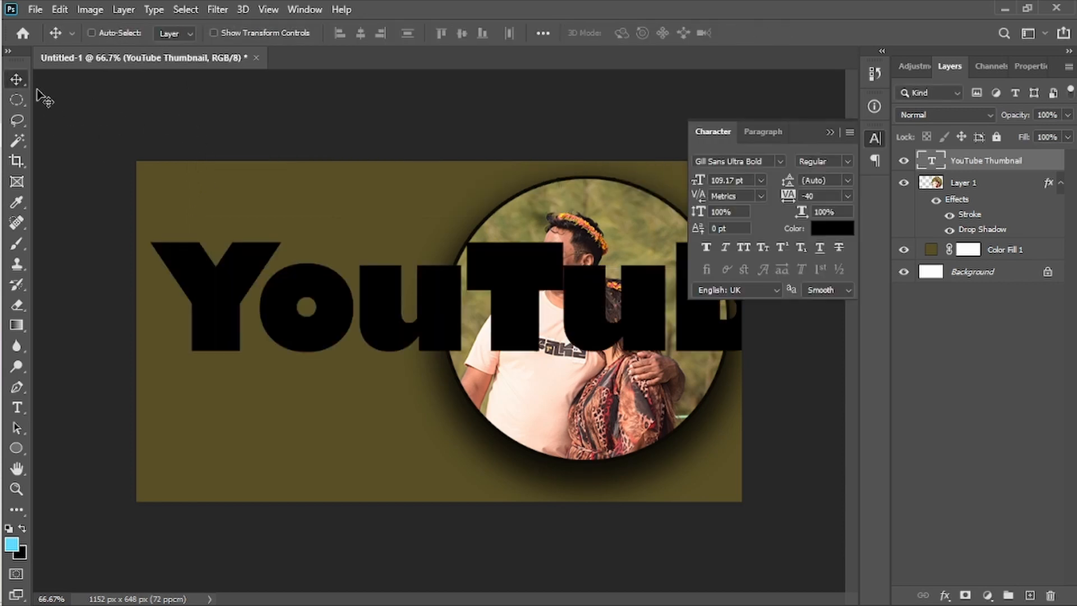
key(ctrl+t)
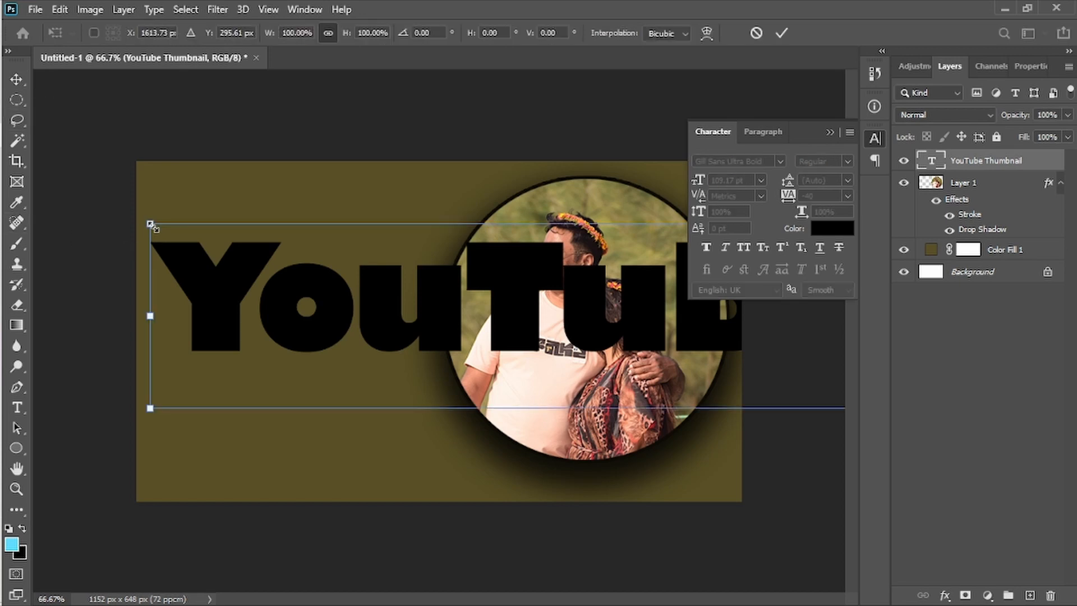
drag(151, 224, 467, 409)
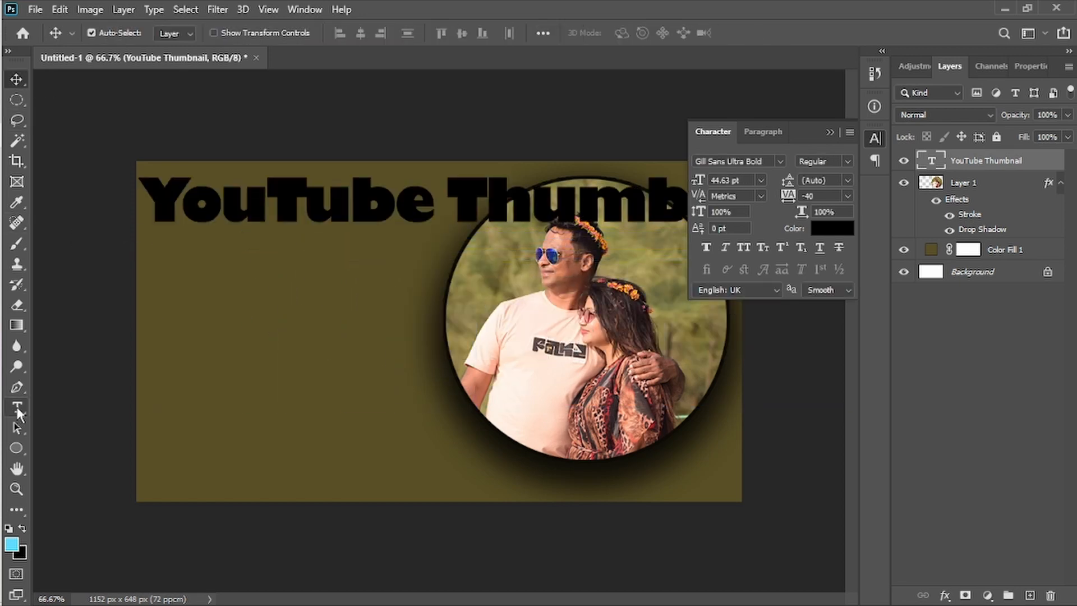
- Break the text into two lines, with "Thumbnail" below "YouTube"
click(18, 410)
click(447, 216)
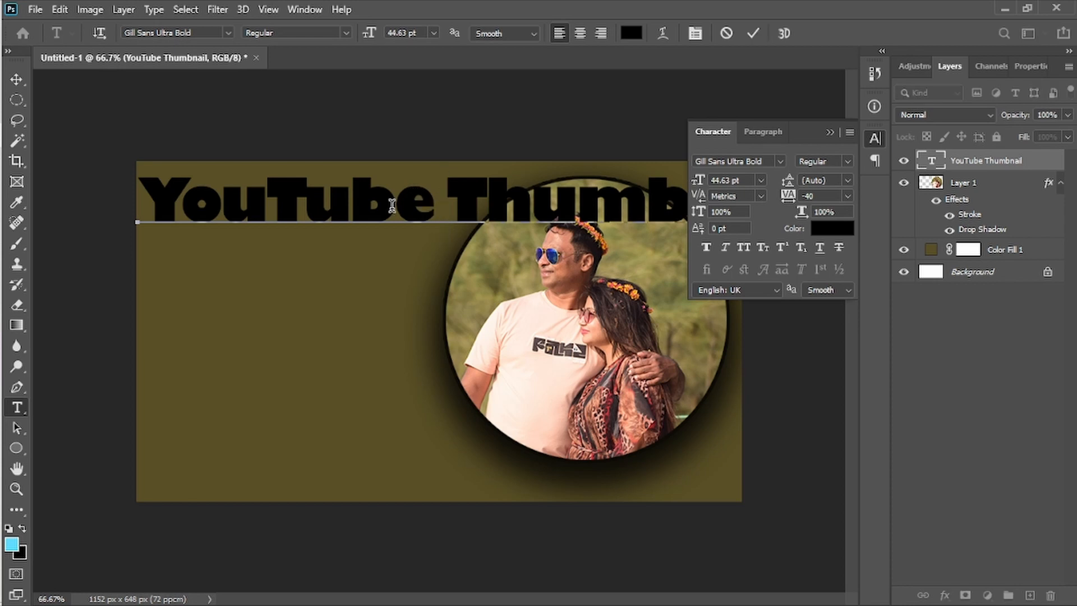
key(Return)
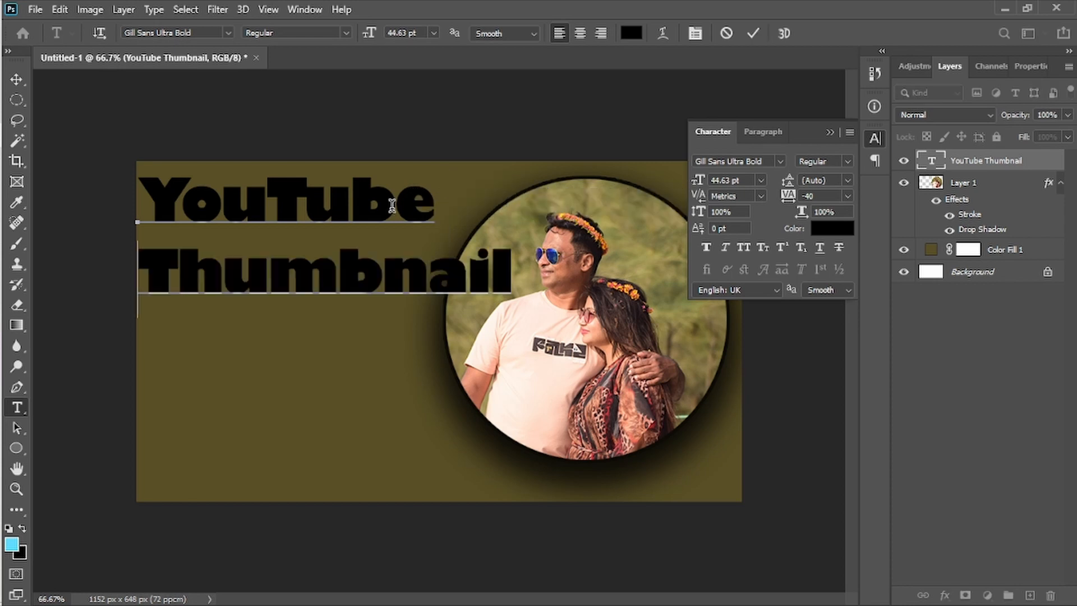
- Set the font size of the word "Thumbnail" to 36 pt
click(431, 277)
double_click(431, 275)
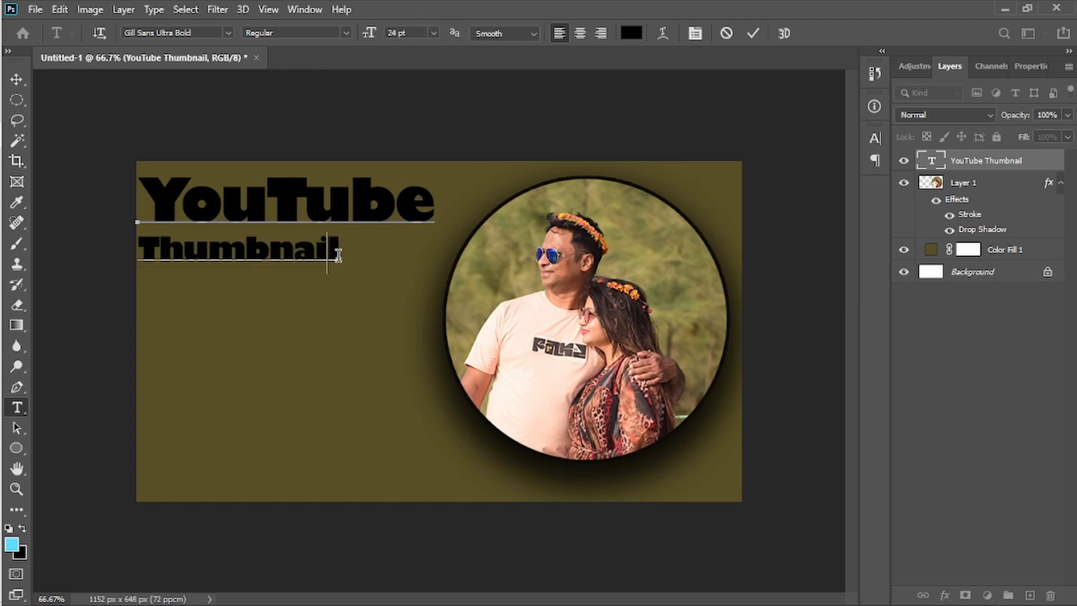
drag(338, 256, 141, 256)
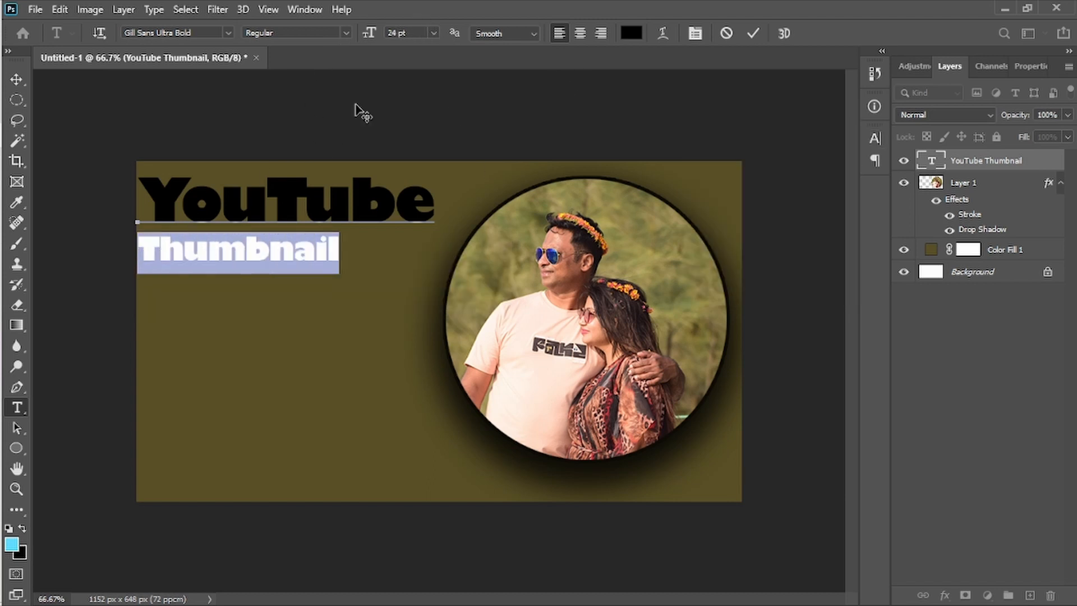
click(434, 34)
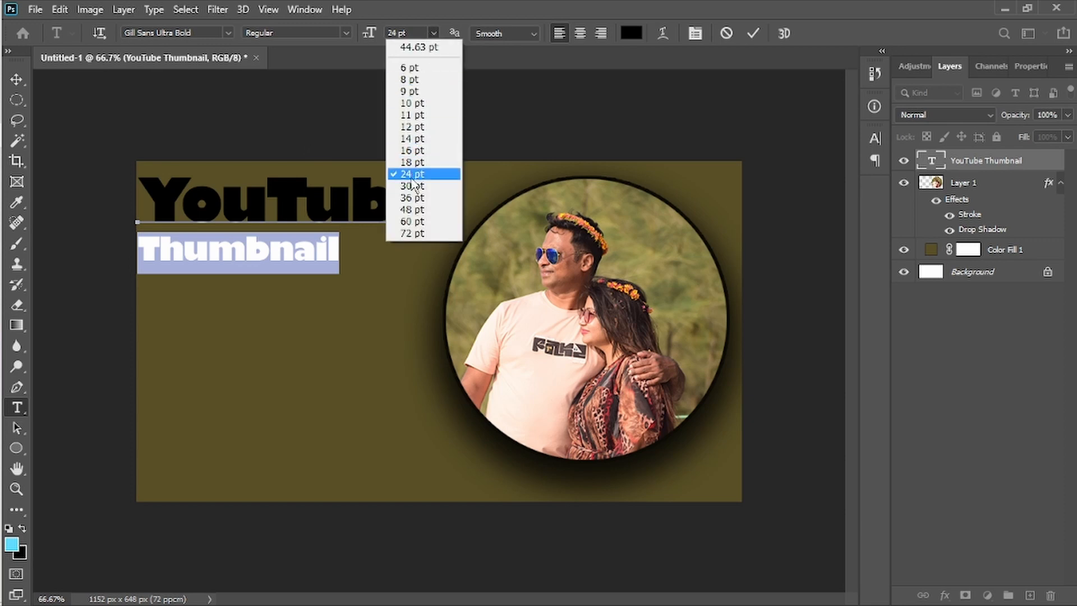
click(408, 198)
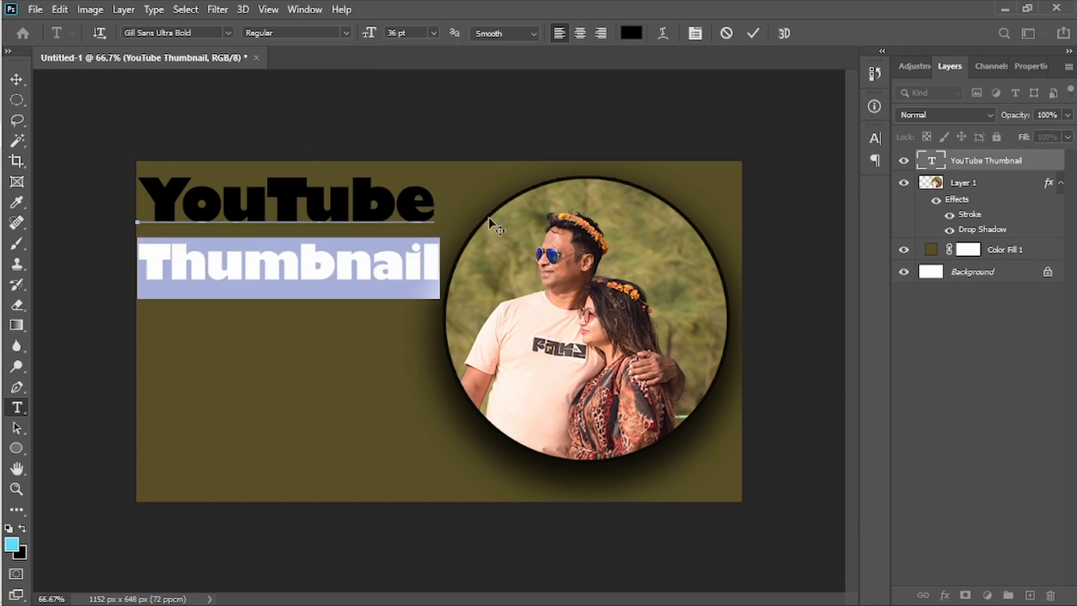
- Set the font size of the word "YouTube" to 48 pt after trying 60 pt
click(384, 193)
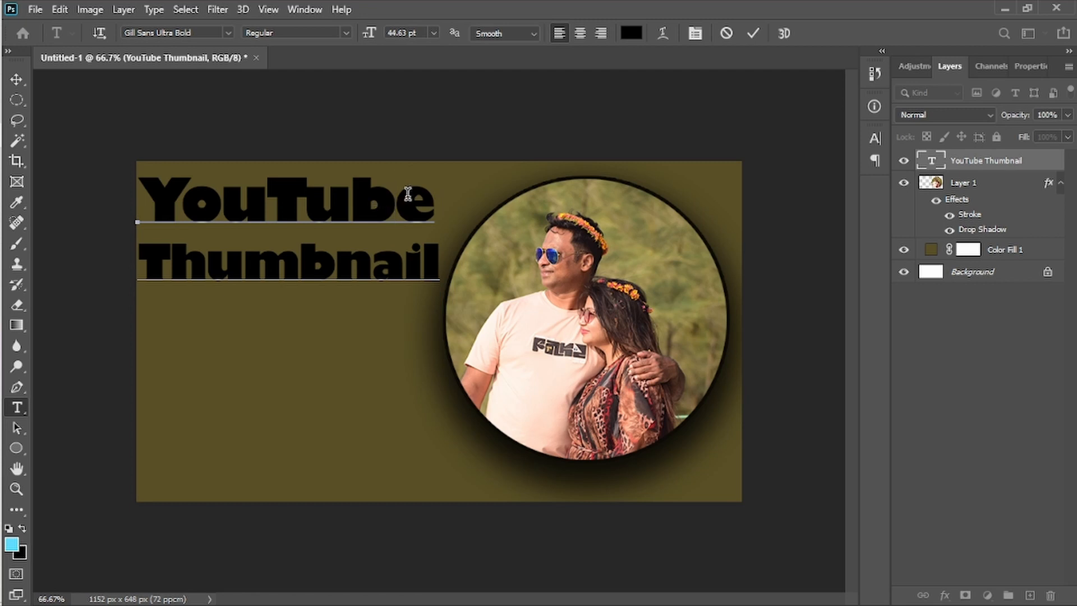
drag(431, 202, 147, 188)
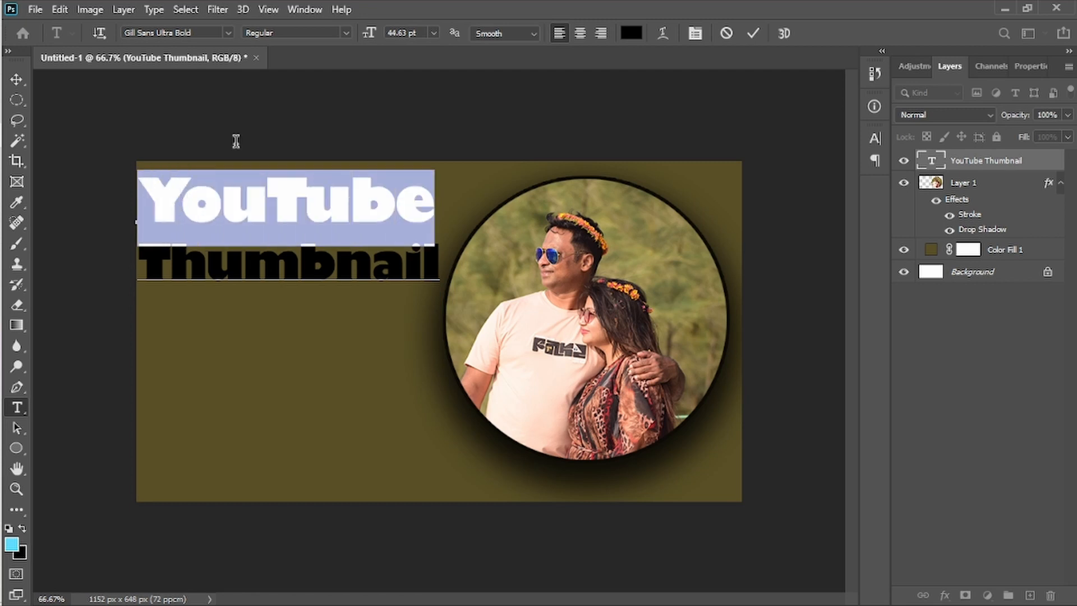
click(434, 33)
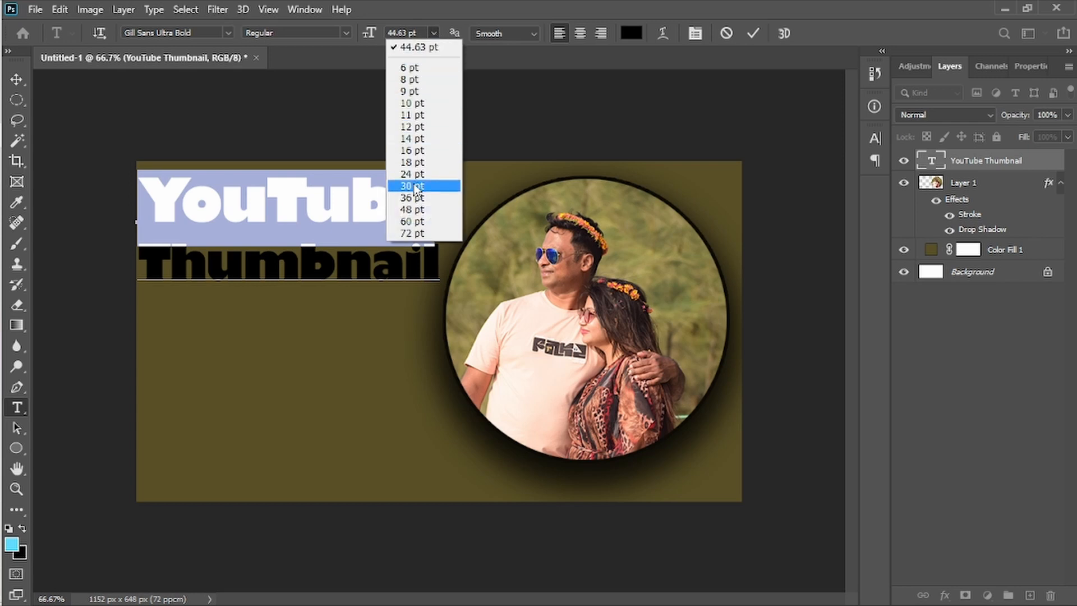
click(413, 221)
click(433, 34)
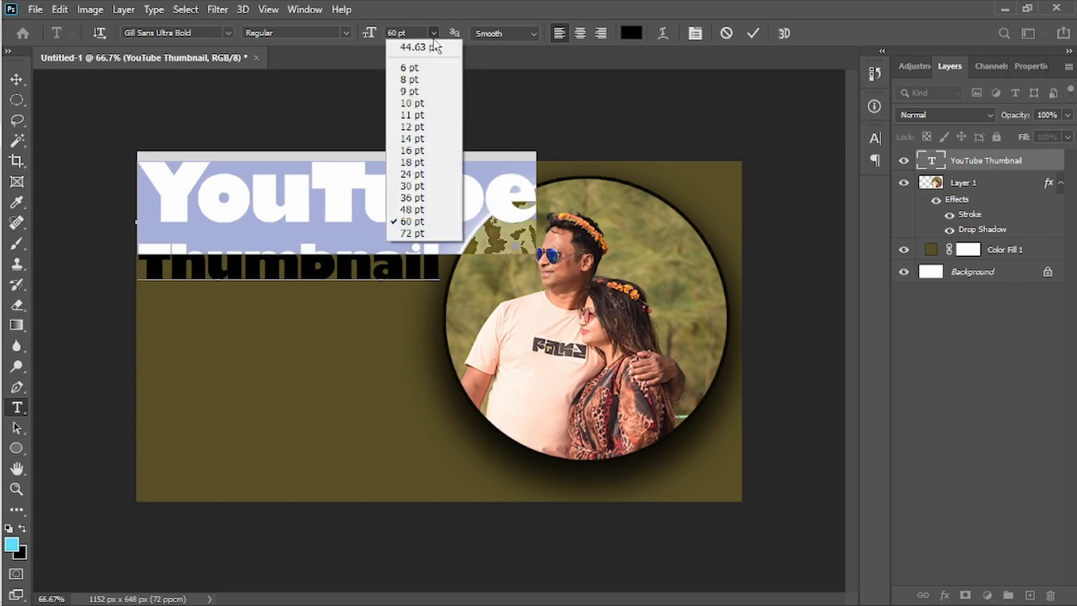
click(413, 206)
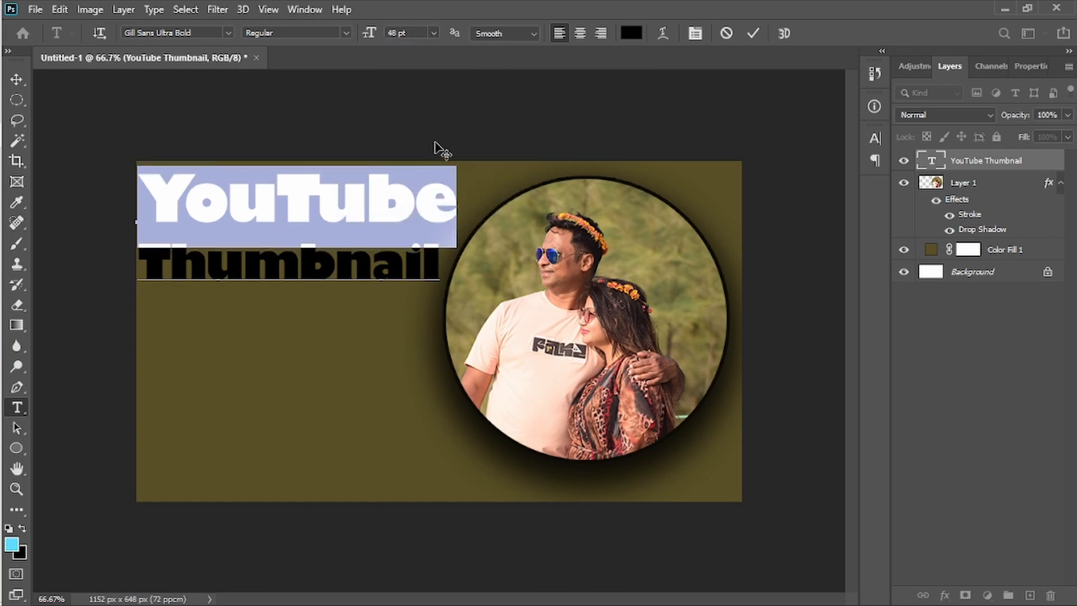
click(344, 189)
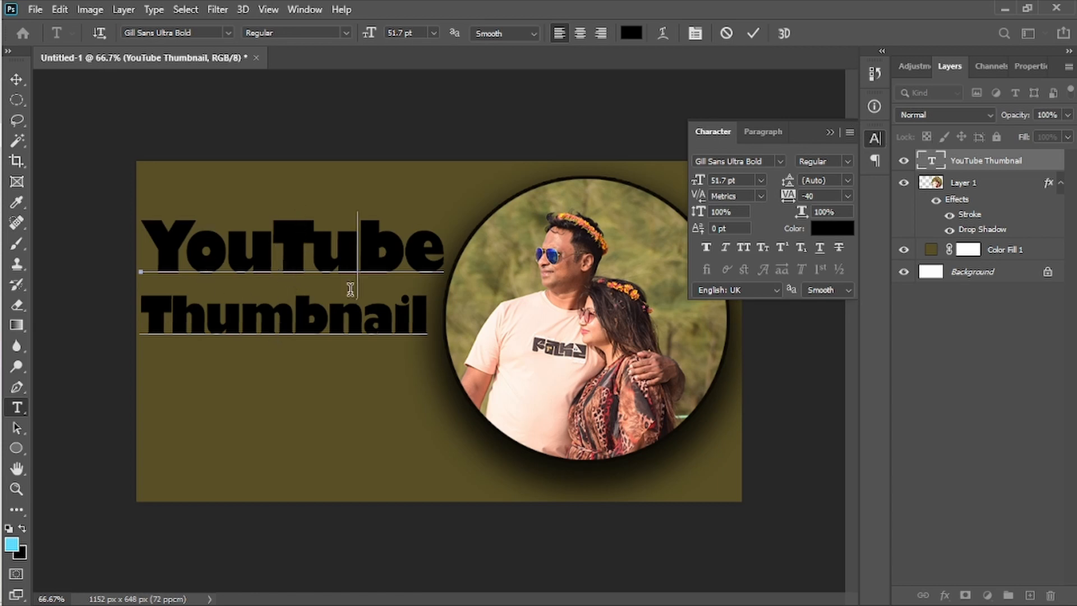
- Add a Stroke effect to the "YouTube Thumbnail" text layer and show its settings
click(1034, 164)
double_click(1015, 162)
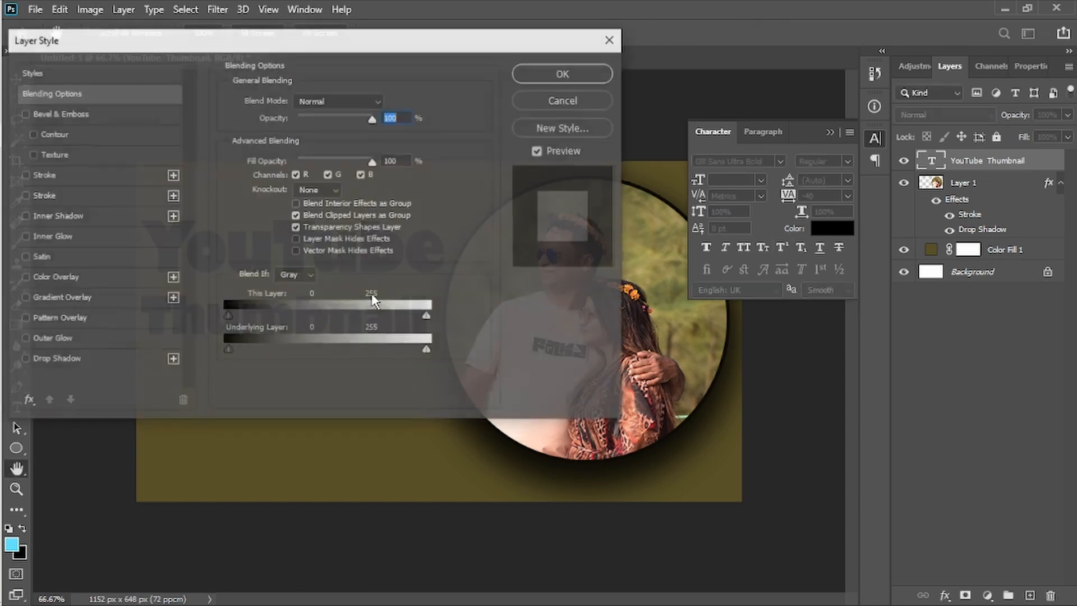
drag(354, 47, 722, 37)
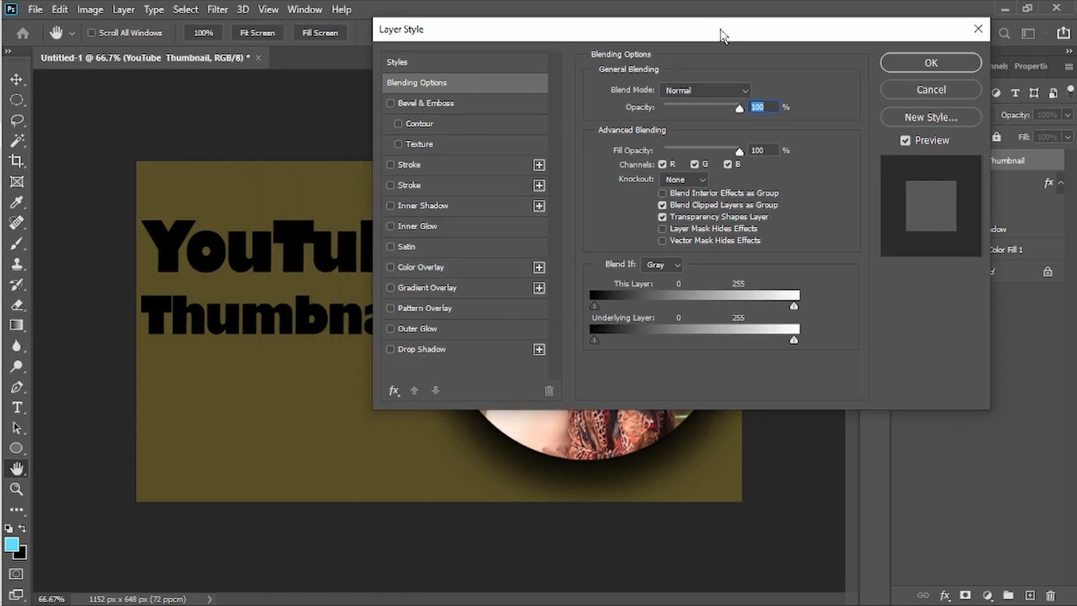
click(391, 165)
click(449, 164)
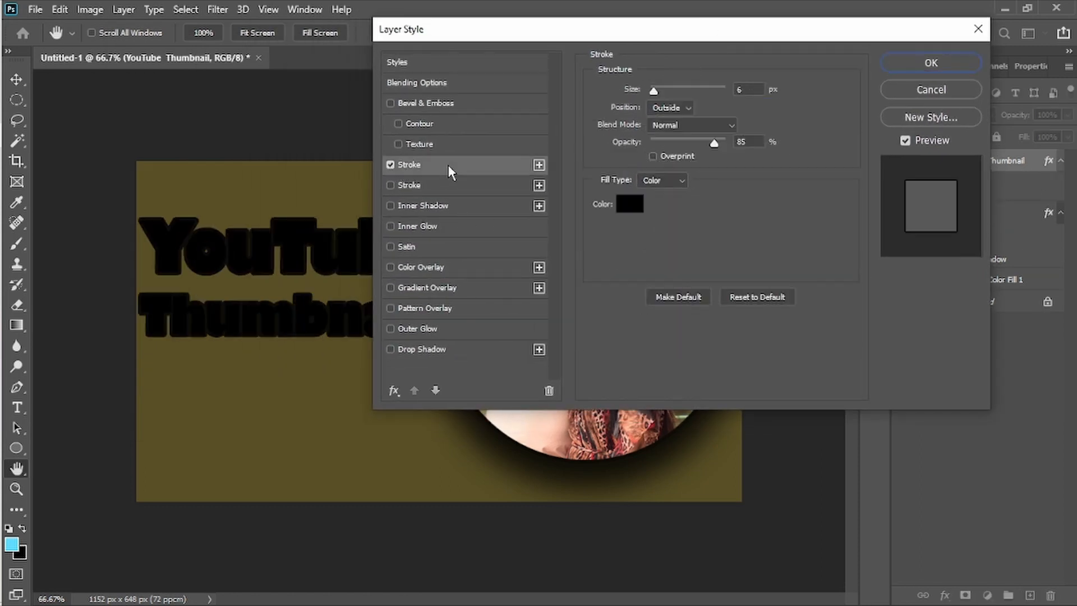
click(630, 204)
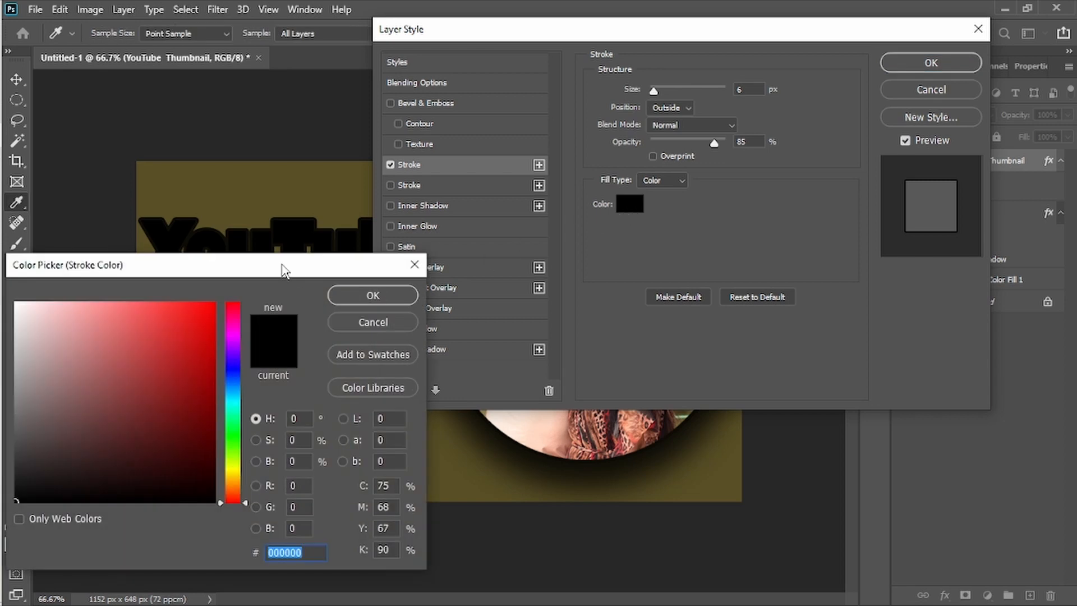
mouse_move(282, 269)
mouse_down()
mouse_move(310, 172)
mouse_move(287, 106)
mouse_up()
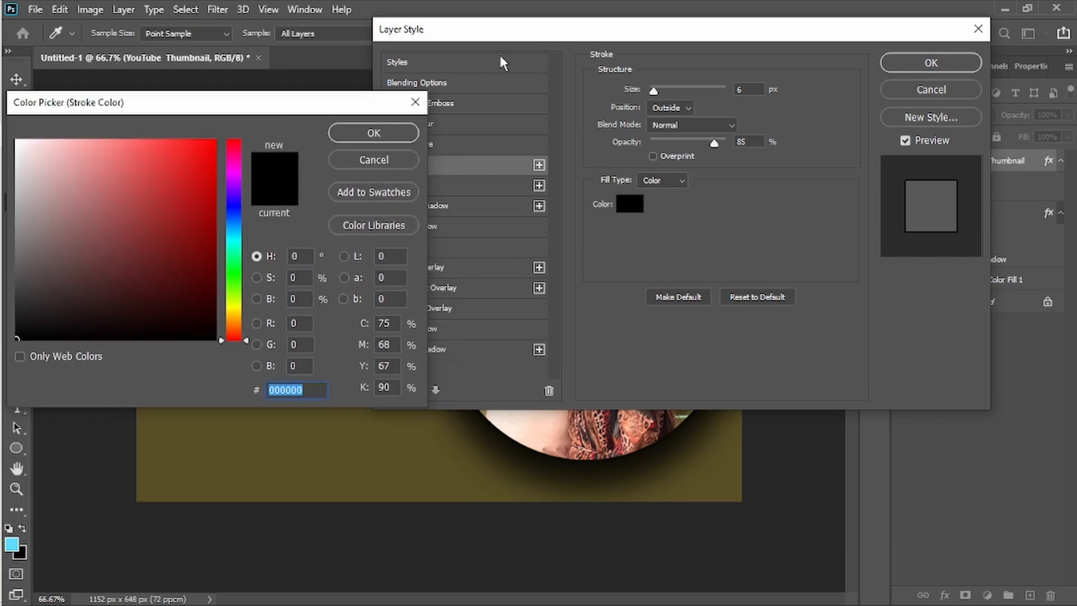
click(362, 161)
- Set the text stroke's color to a pale peach sampled from the man's T-shirt in the photo
drag(594, 34, 788, 216)
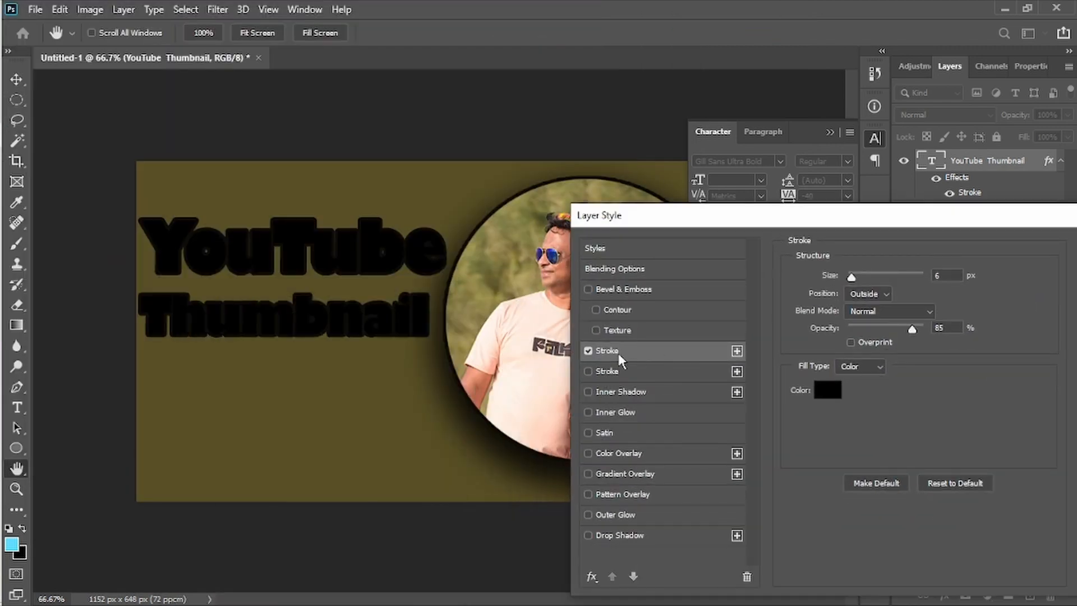
click(827, 390)
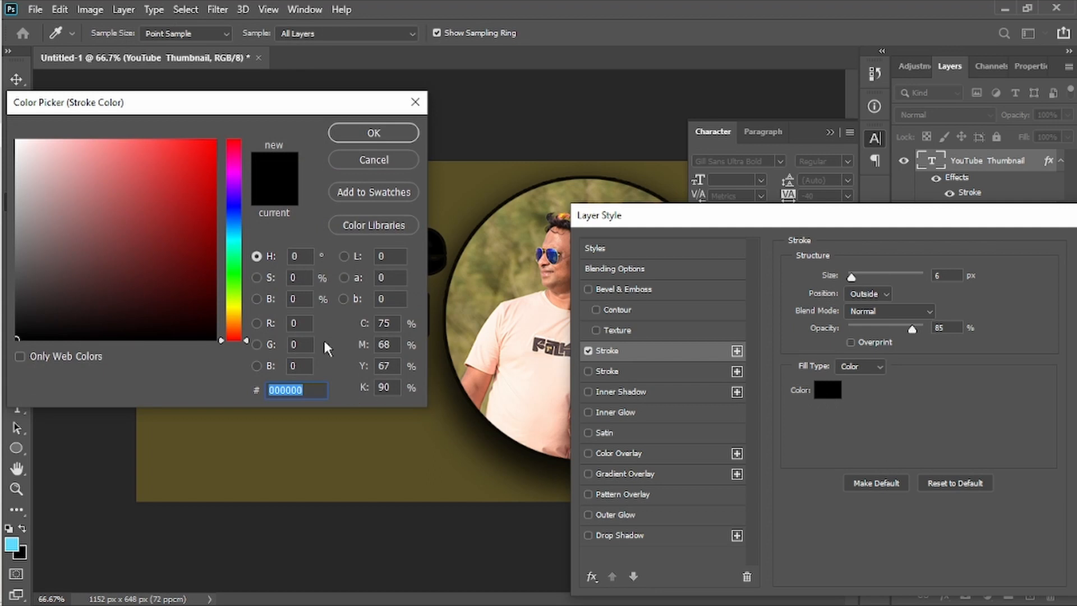
click(526, 329)
click(368, 132)
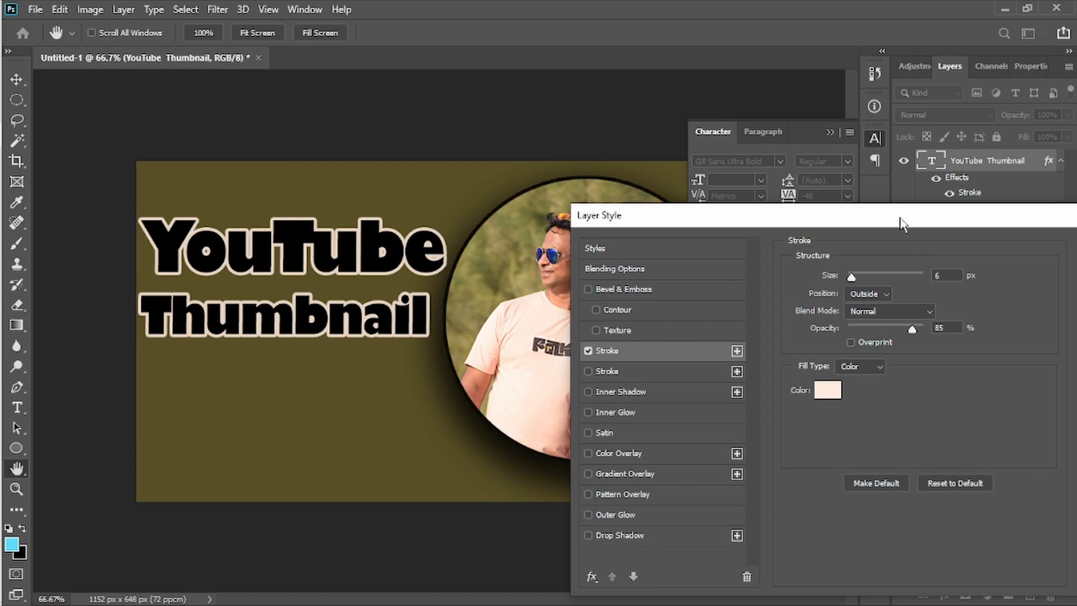
- Reduce the text stroke's size to 4 px and apply the layer style
drag(903, 216, 767, 191)
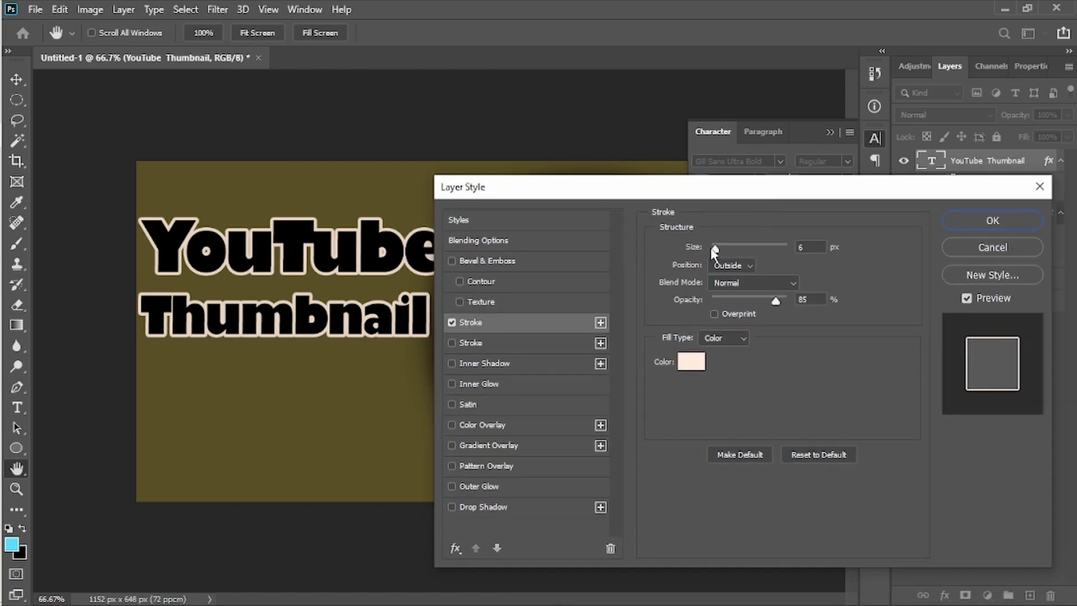
drag(712, 250, 715, 251)
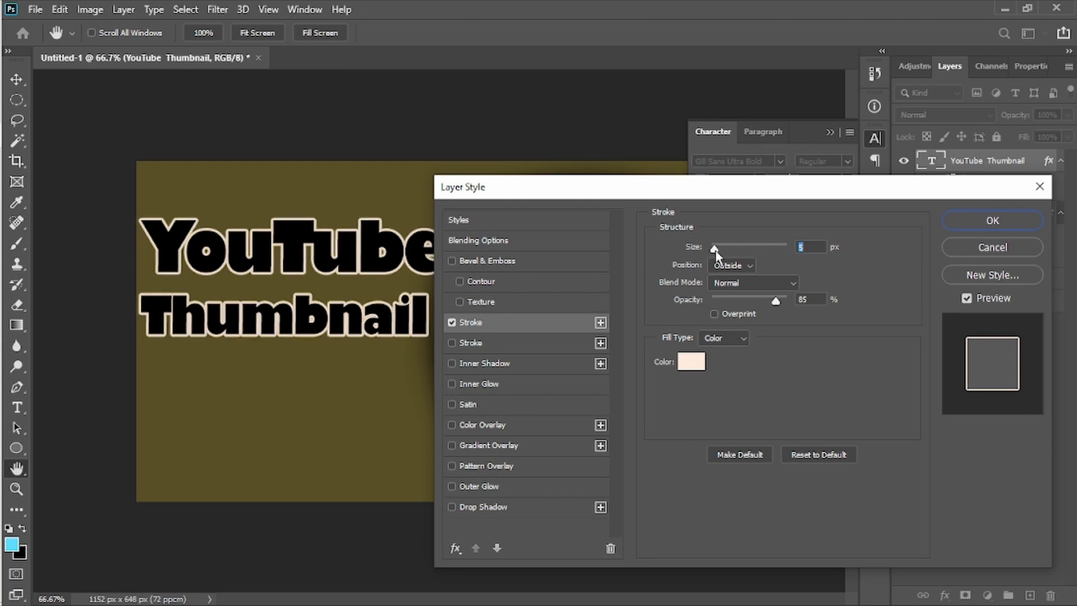
drag(716, 250, 714, 251)
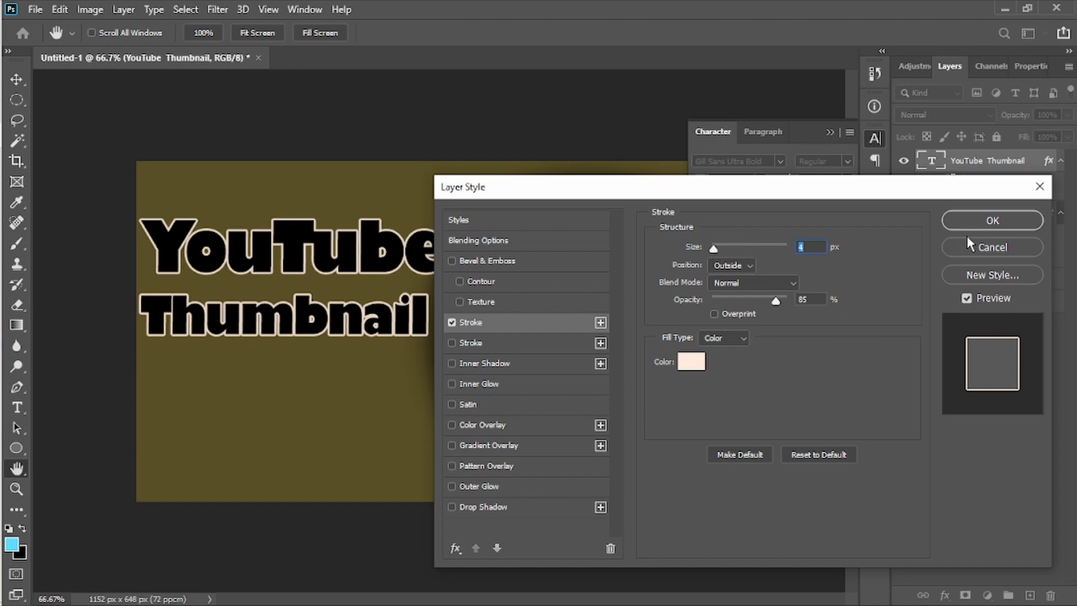
click(971, 220)
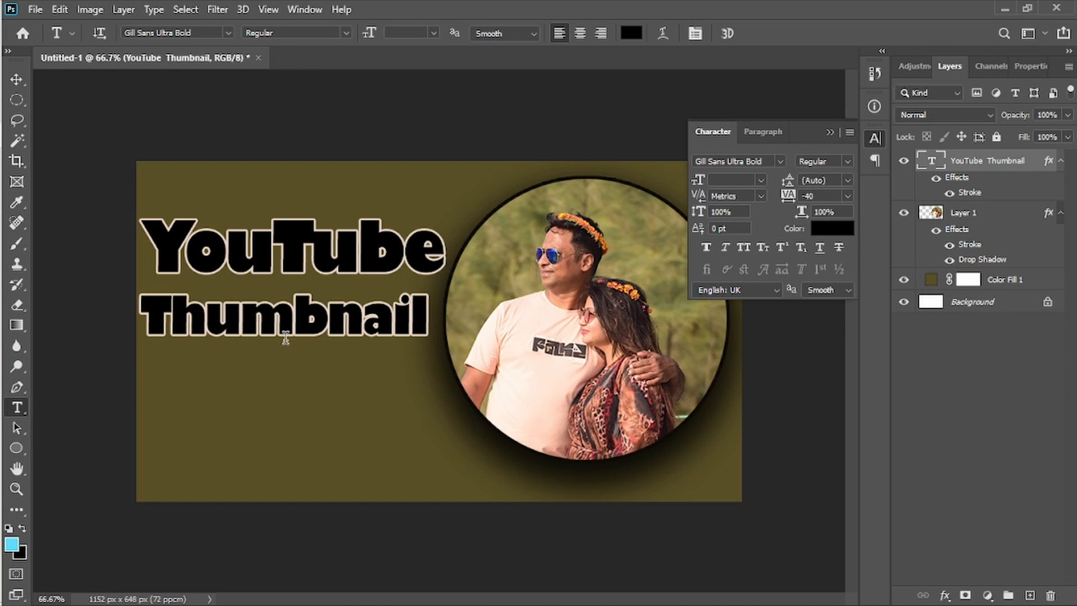
- Add a Drop Shadow effect to the "YouTube Thumbnail" text layer and show its settings
double_click(1022, 161)
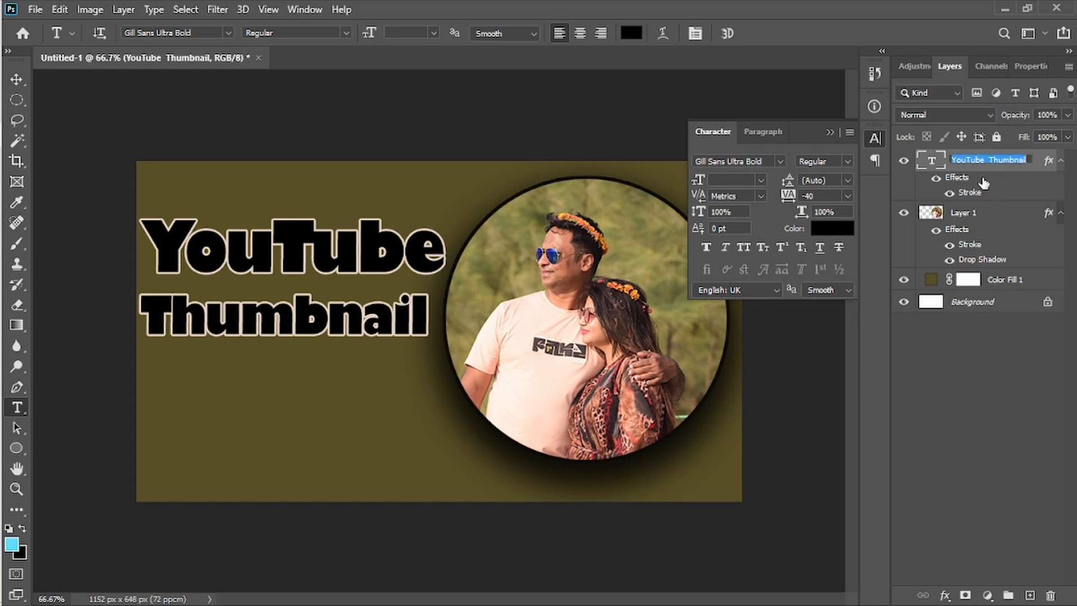
click(1025, 173)
double_click(1008, 181)
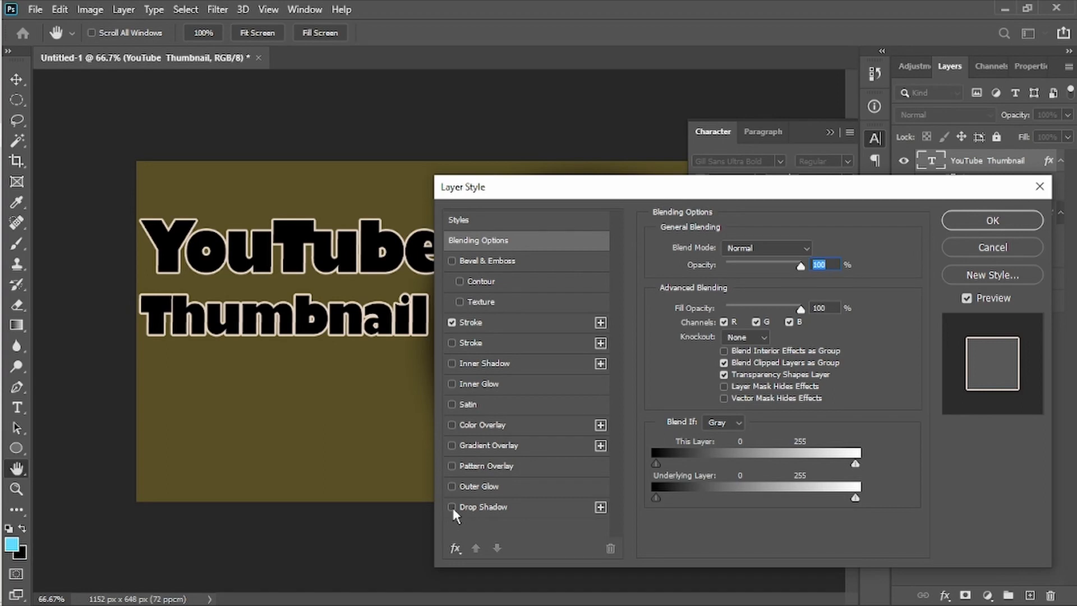
click(452, 507)
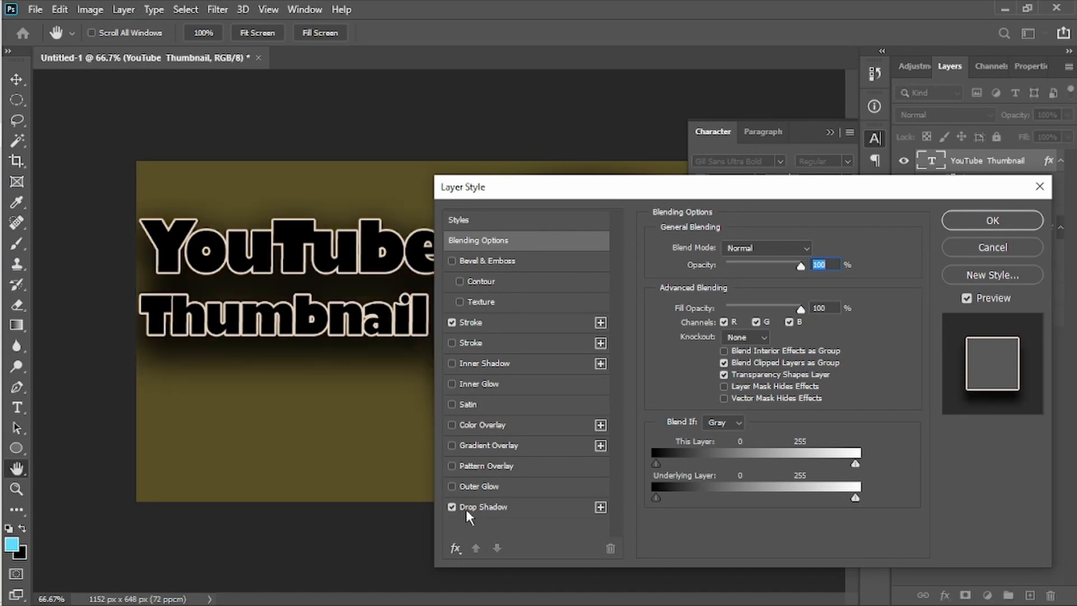
click(483, 506)
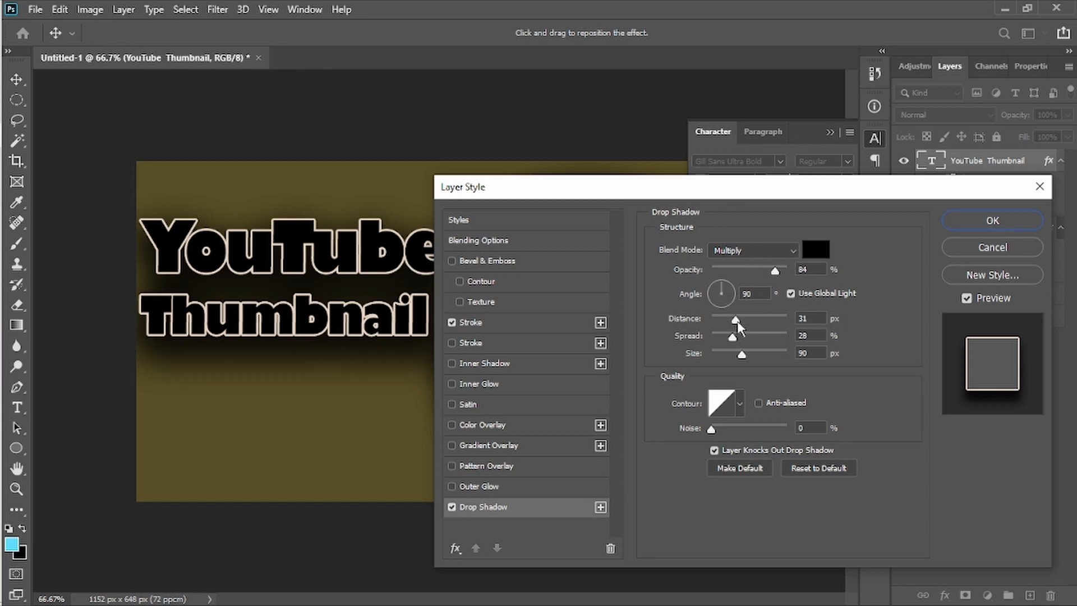
- Set the text's drop shadow to distance 27 px, spread 17% and size 40 px, lower its opacity slightly, and apply it
drag(741, 355, 734, 326)
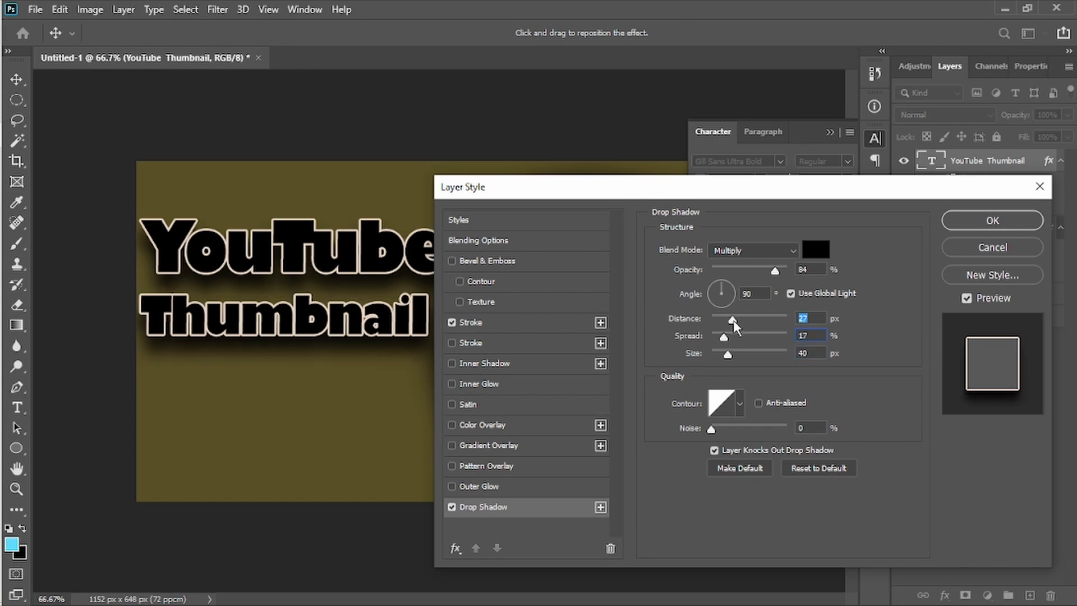
drag(775, 272, 771, 272)
click(1015, 215)
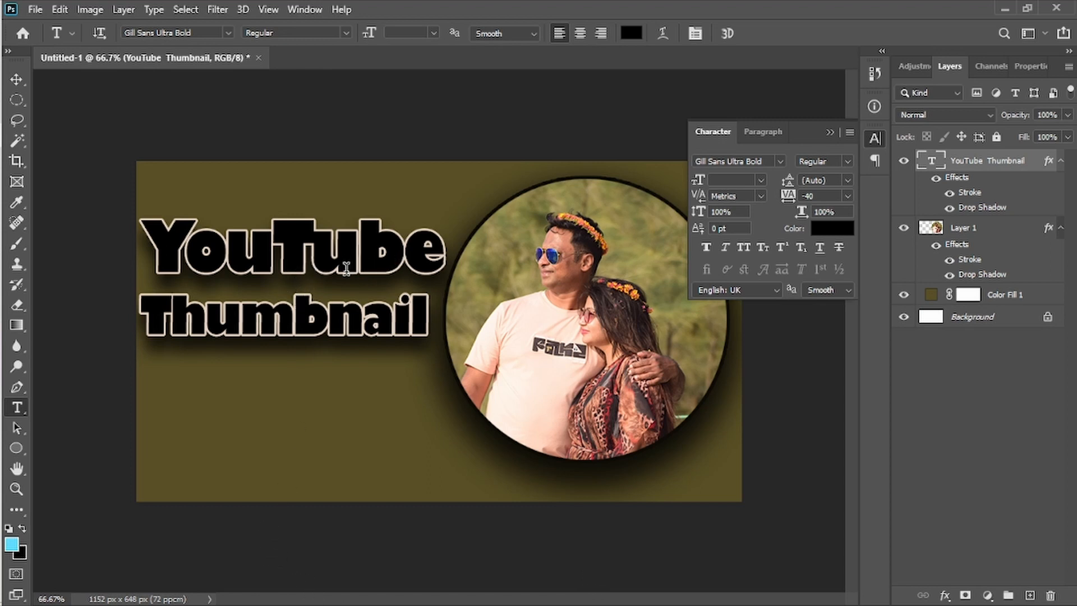
- Hide and show the text layer's effects to compare the title with and without its stroke and shadow
click(935, 180)
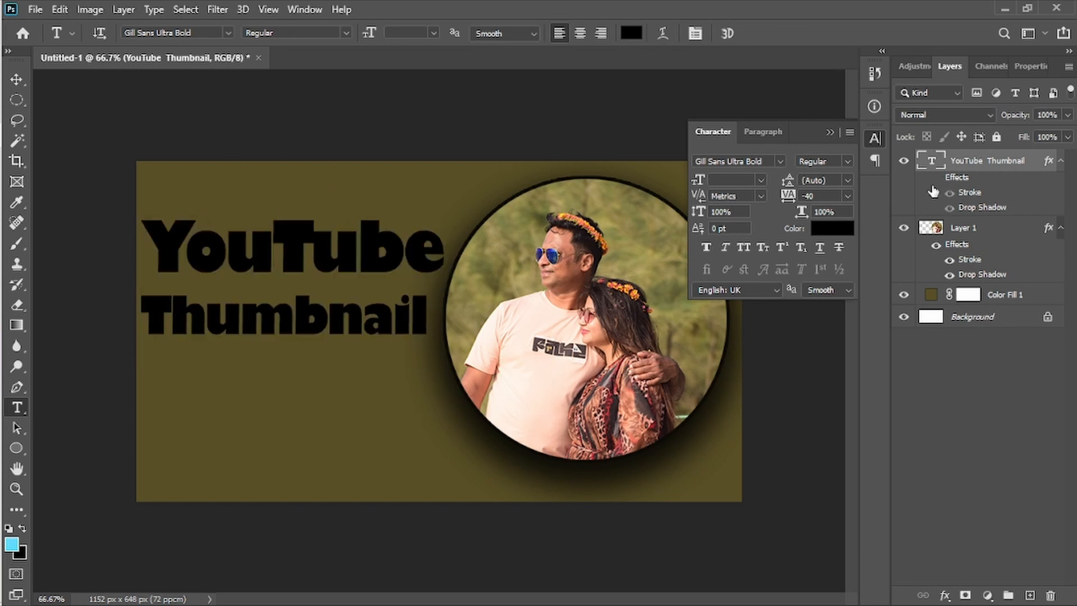
click(936, 179)
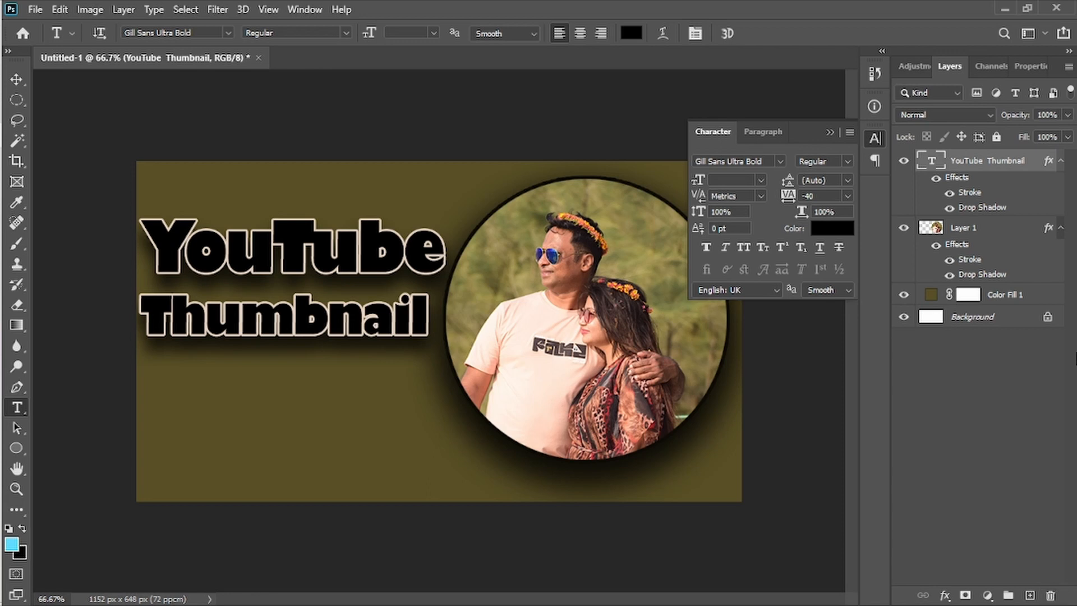
click(828, 132)
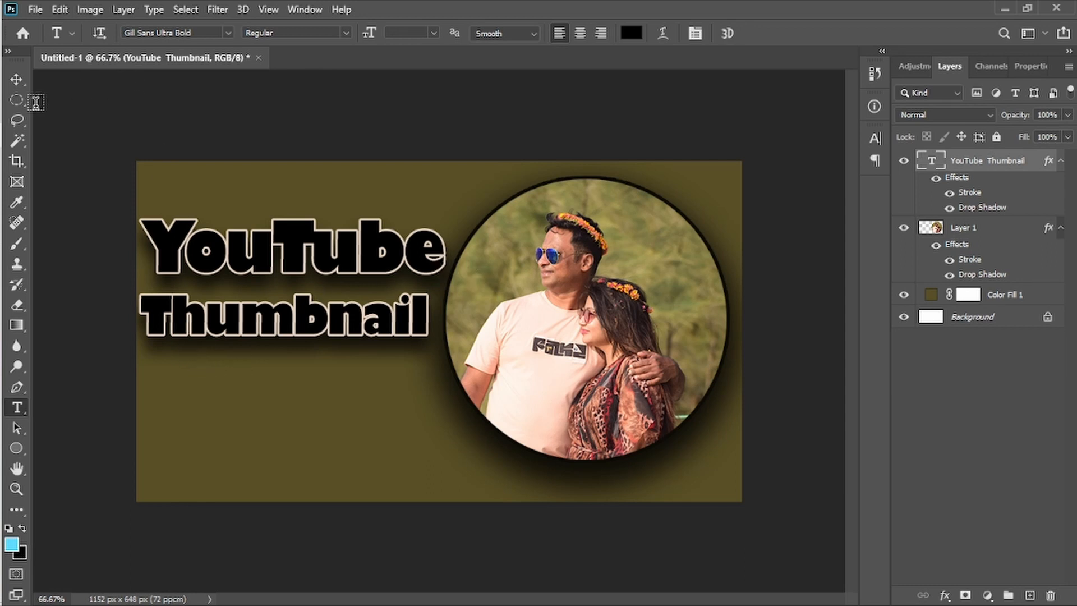
mouse_move(47, 130)
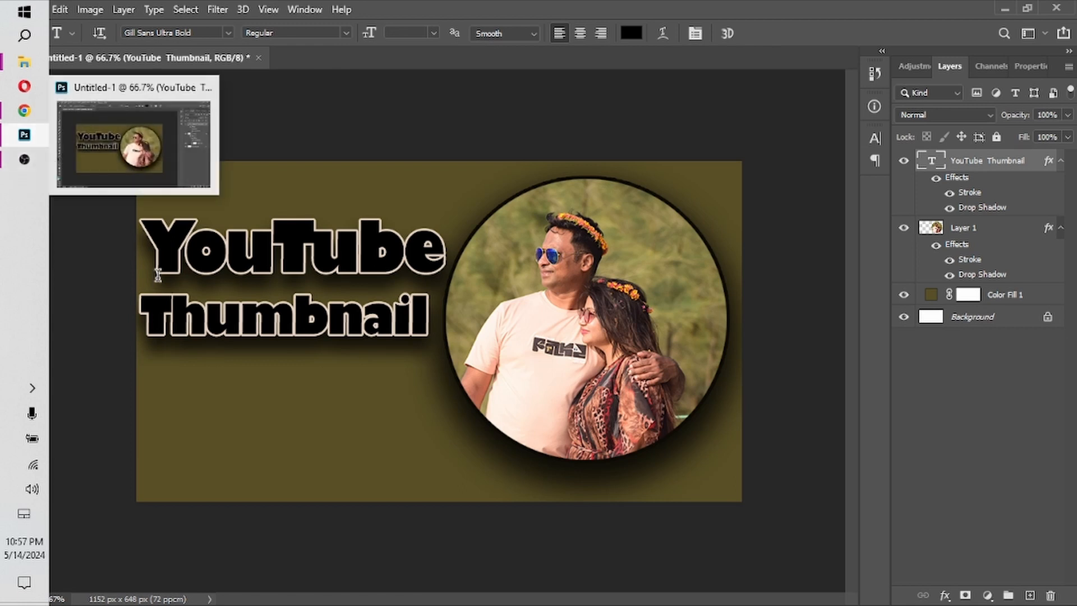
click(24, 112)
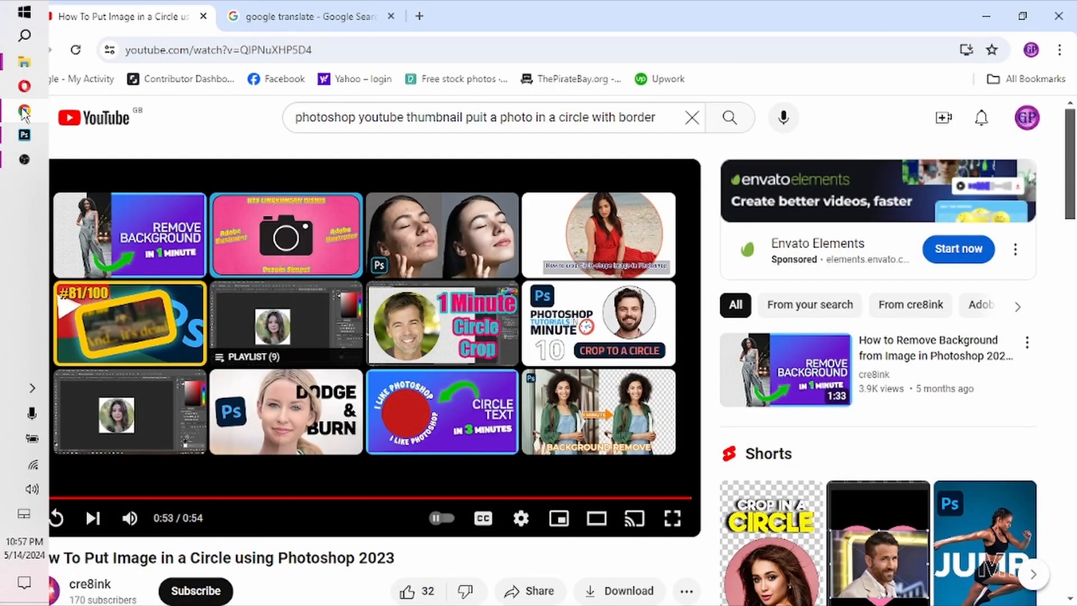
click(24, 112)
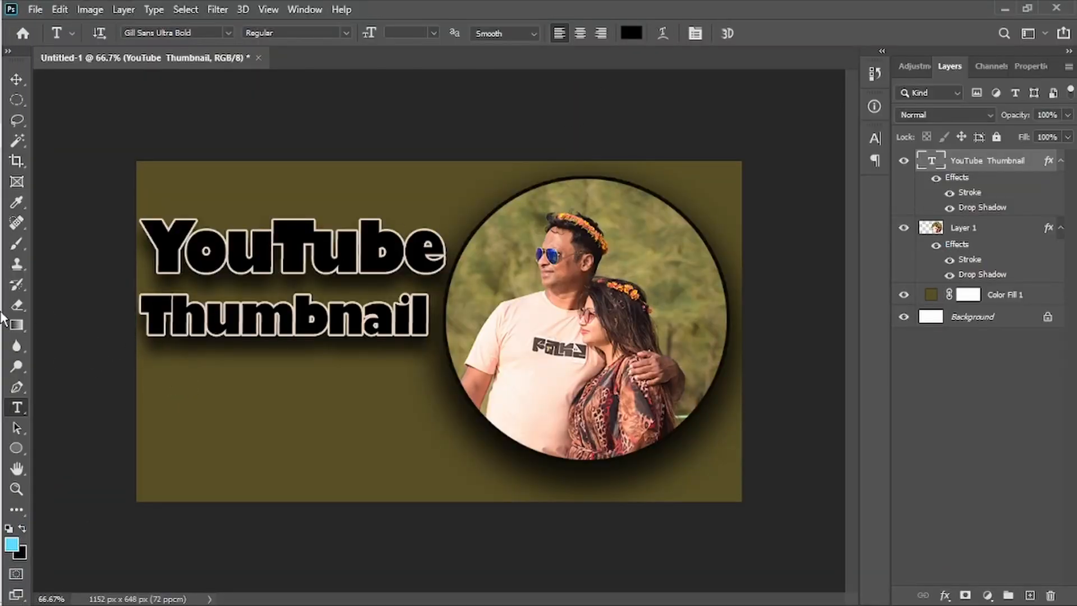
- Draw a light blue rectangle about 499 x 146 px below the word "Thumbnail", without an outline
mouse_move(22, 64)
click(19, 446)
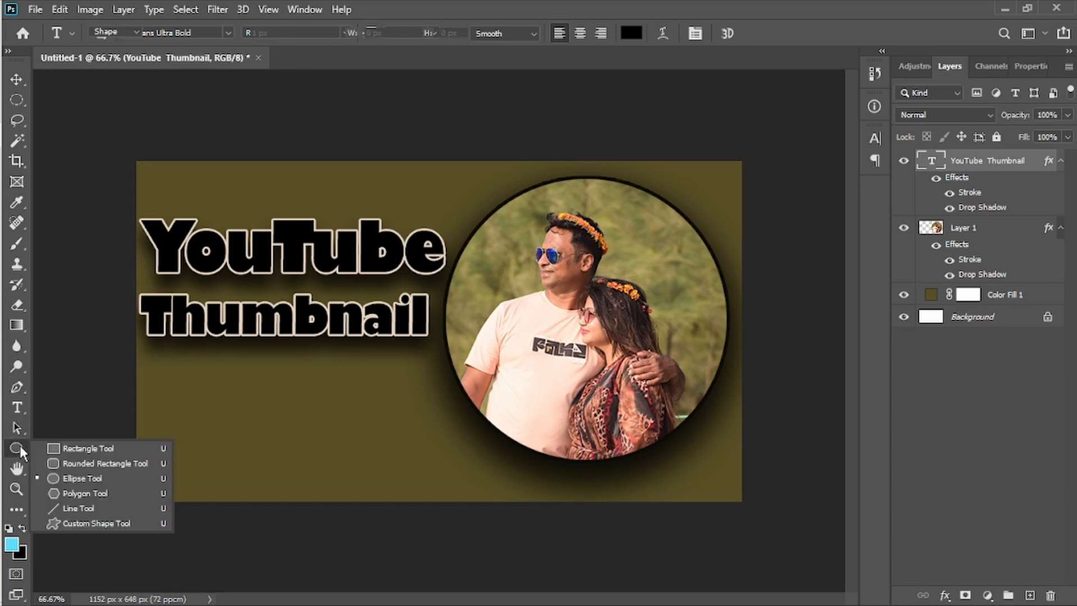
click(66, 447)
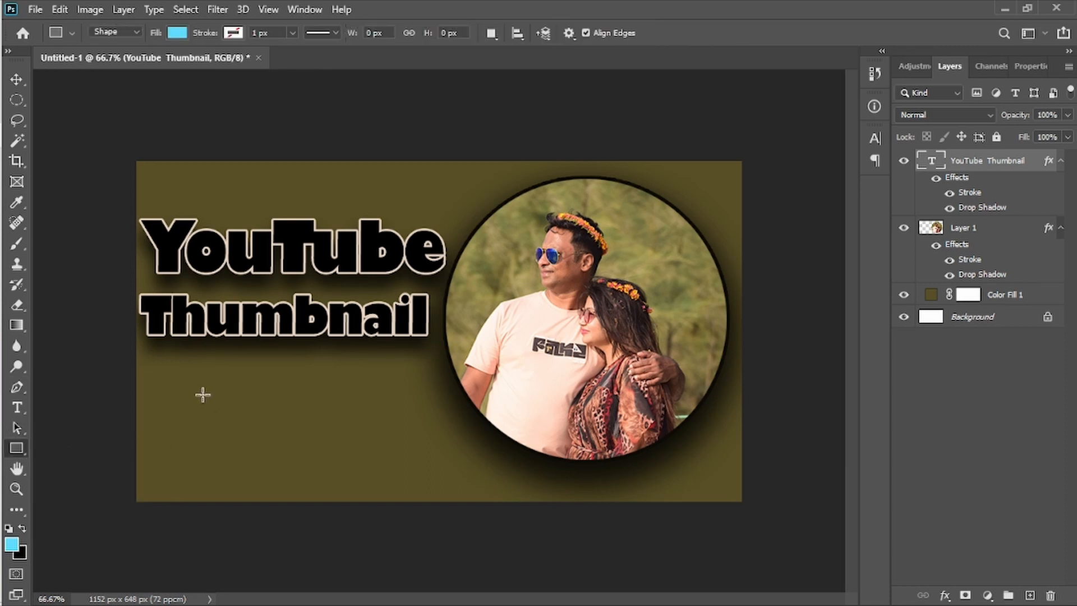
drag(168, 372, 430, 447)
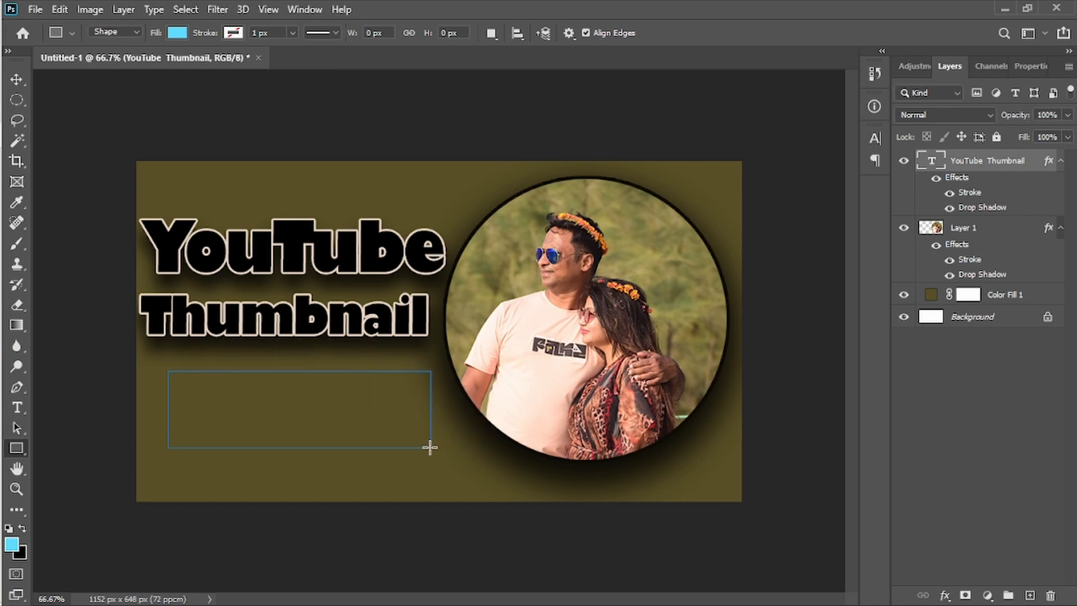
click(324, 425)
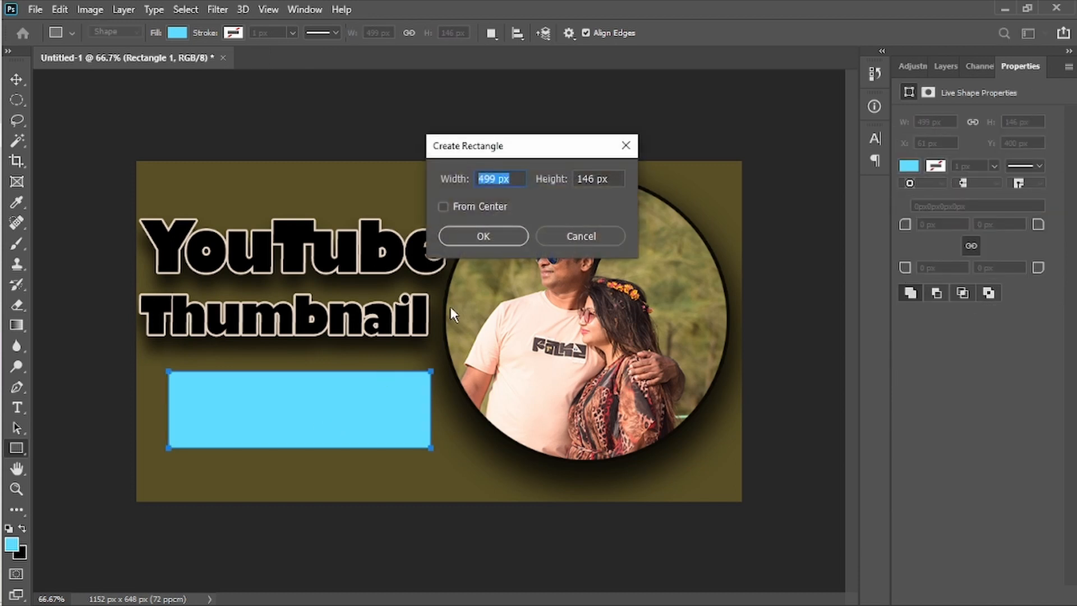
key(Escape)
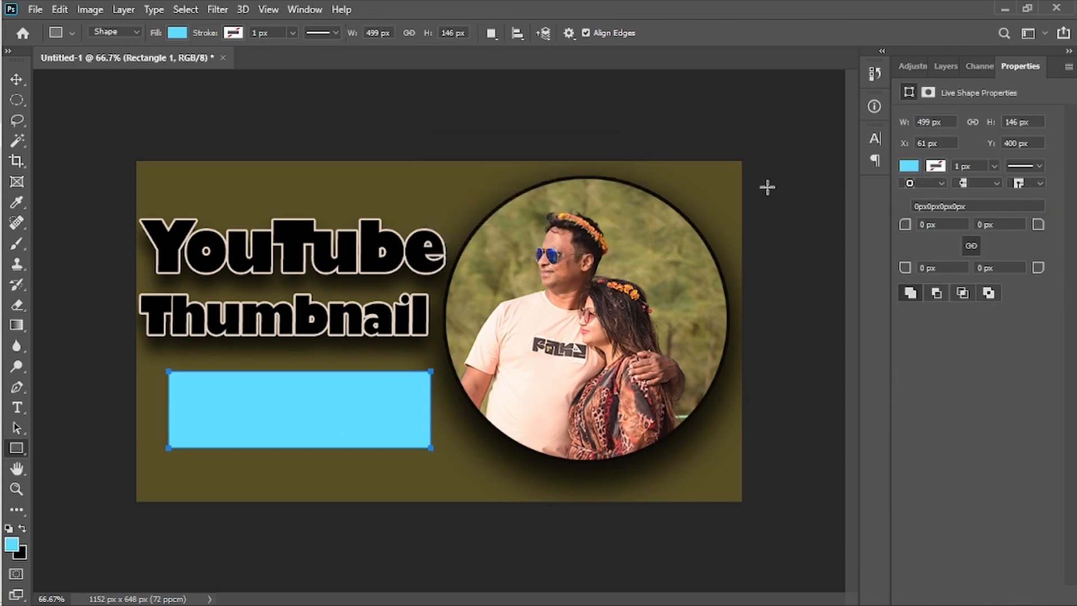
- Change the fill colour of the light blue rectangle below the title to red
click(909, 166)
click(1060, 247)
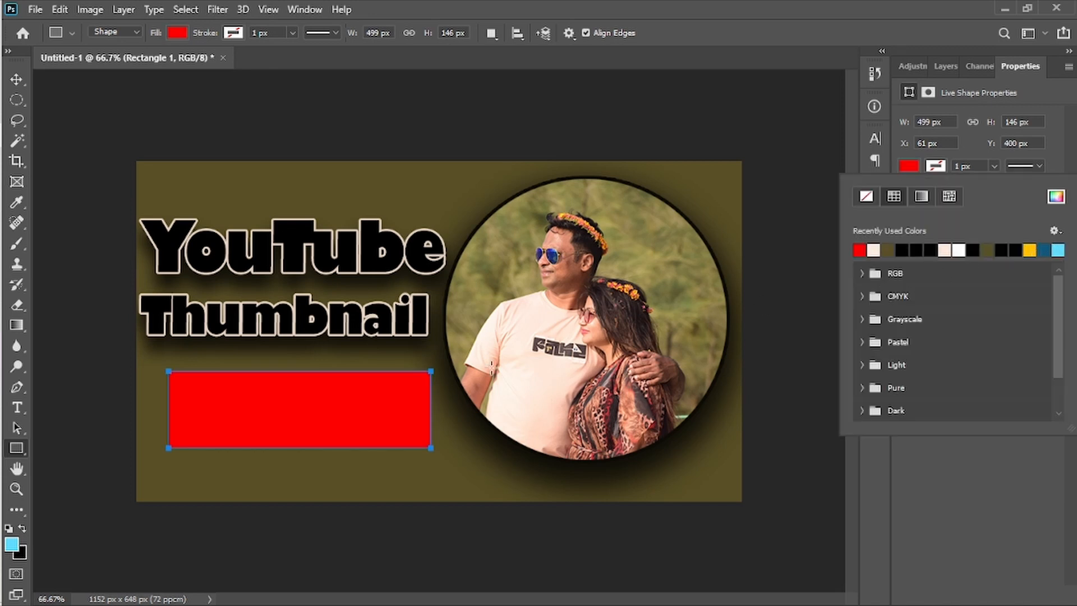
click(961, 230)
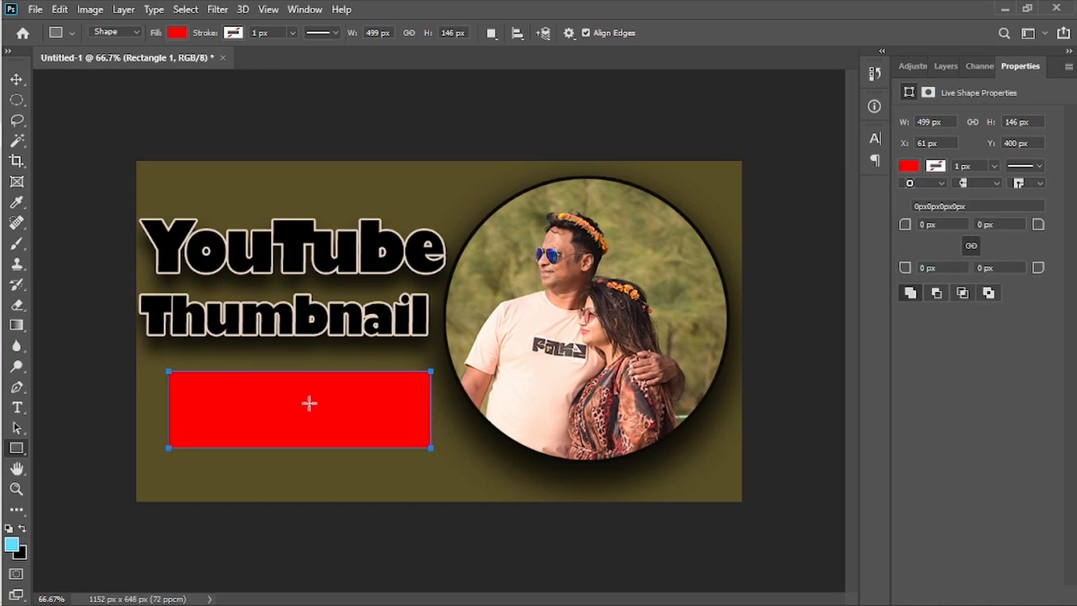
- Add the text "SUBSCRIBE" over the red rectangle in Gill Sans Ultra Bold and colour it white
click(17, 407)
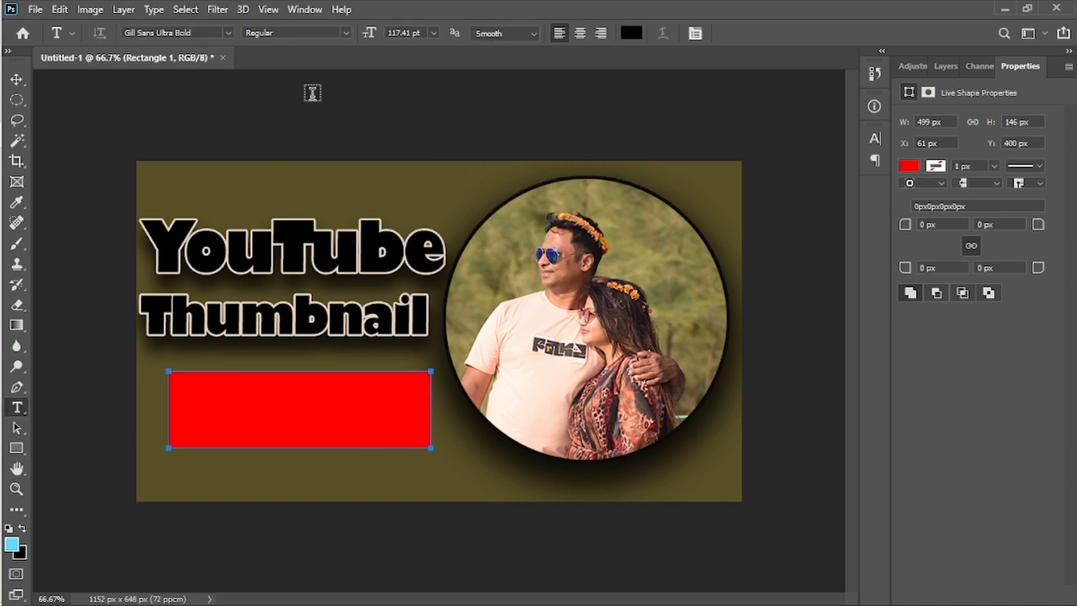
click(225, 409)
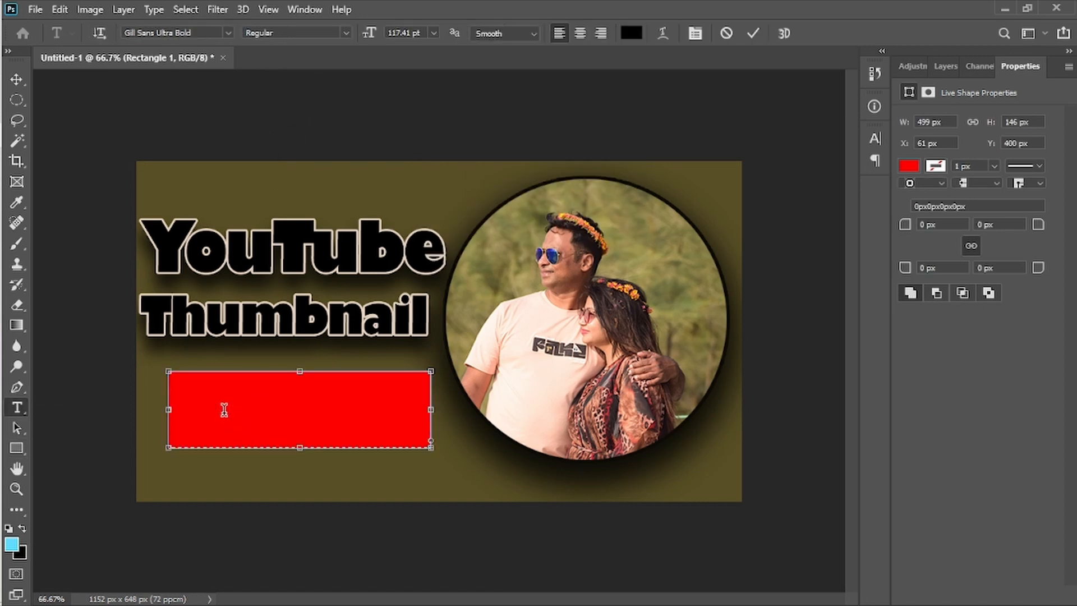
click(247, 403)
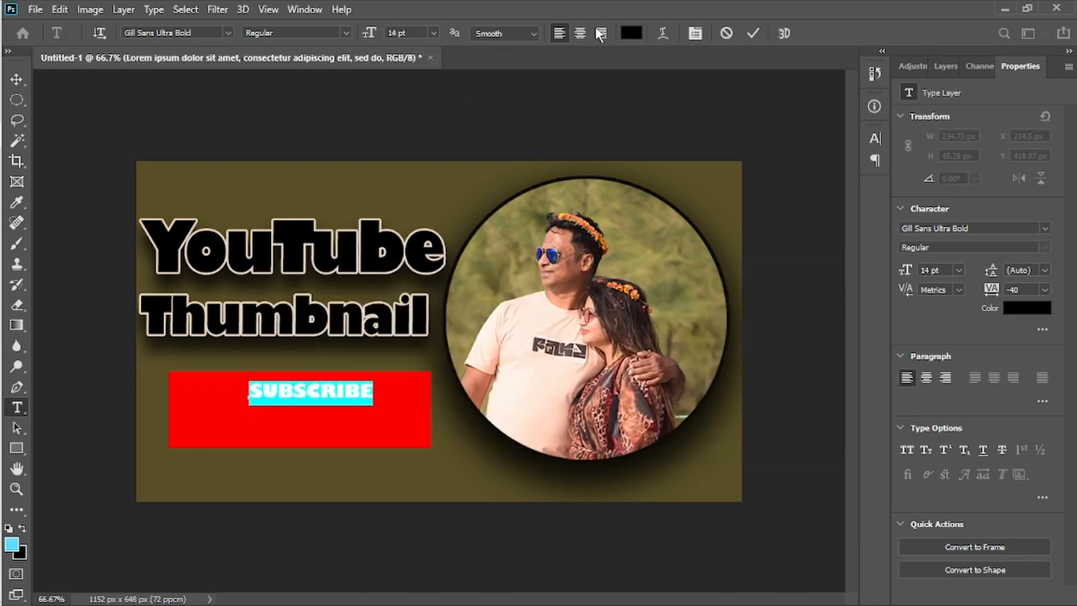
click(630, 33)
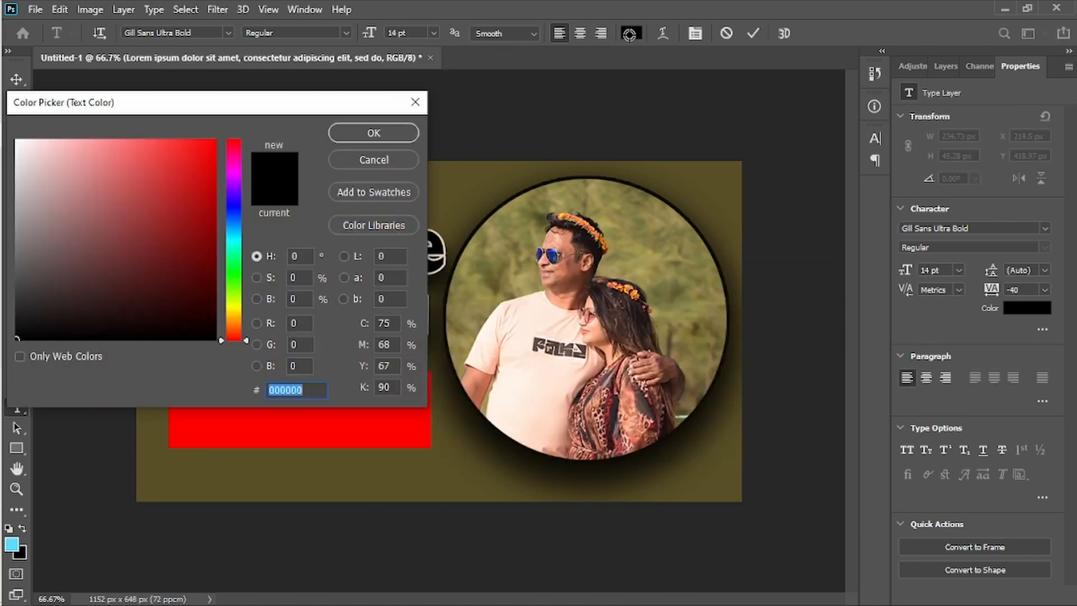
click(25, 143)
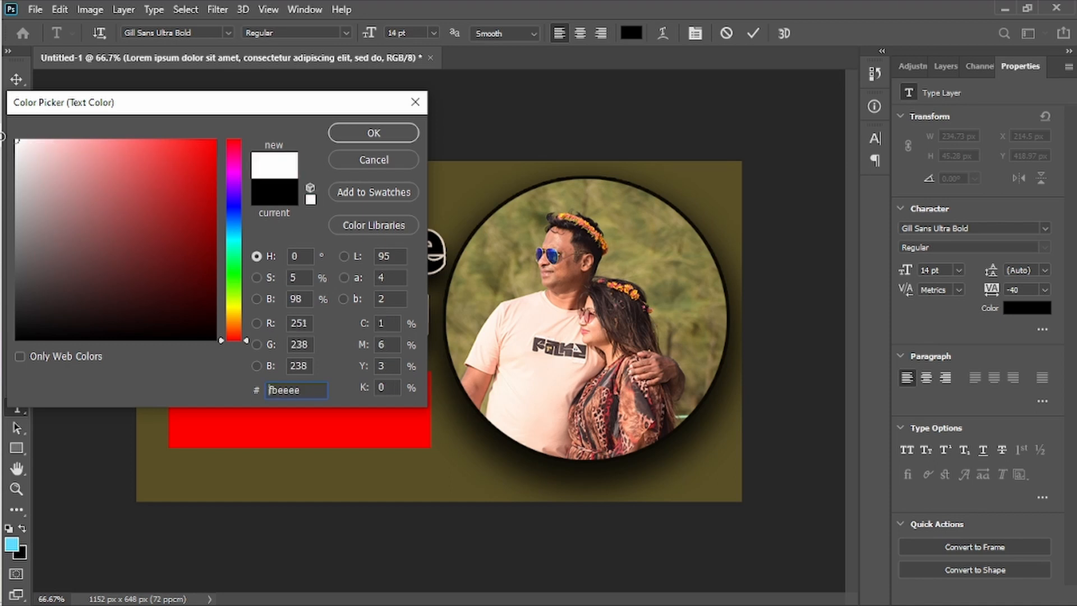
drag(3, 136, 2, 134)
click(380, 131)
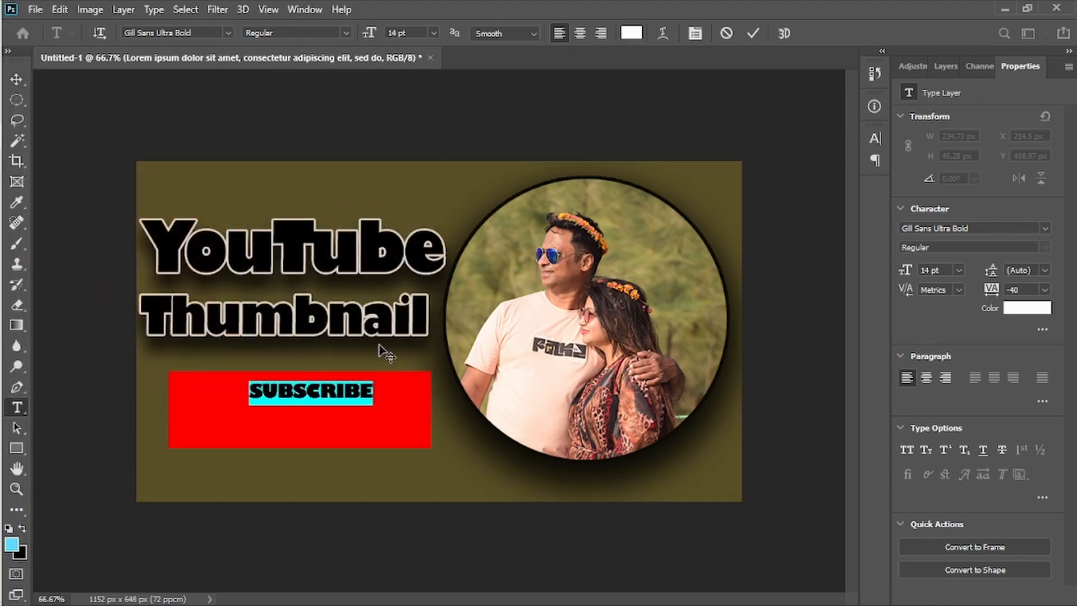
- Enlarge and stretch the "SUBSCRIBE" text to nearly fill the red rectangle, about 469 px wide and 161 px high, and commit it
key(ctrl)
key(ctrl+t)
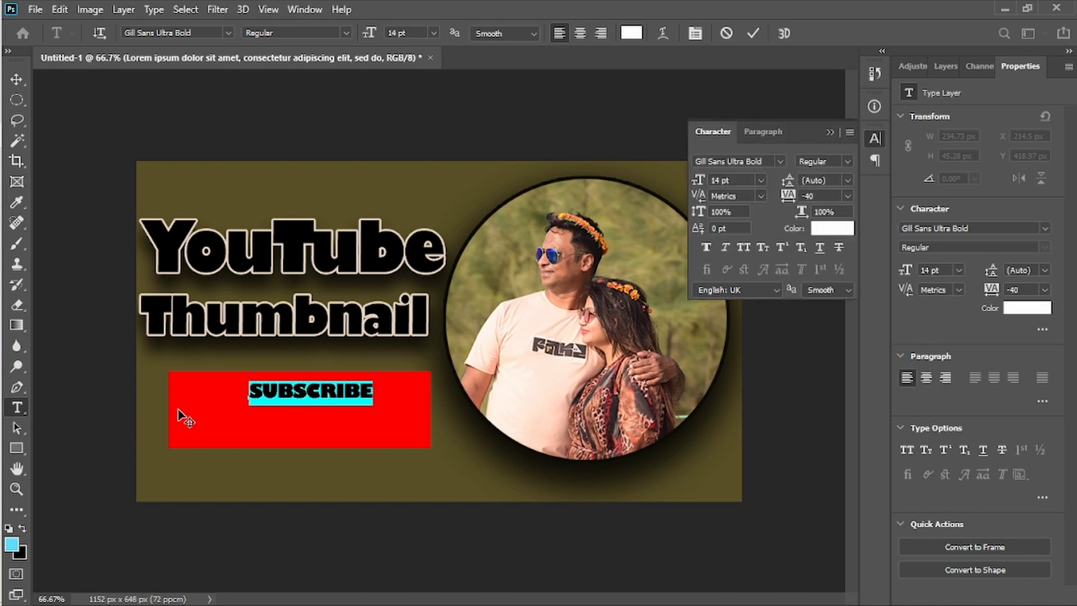
key(ctrl)
drag(374, 408, 421, 440)
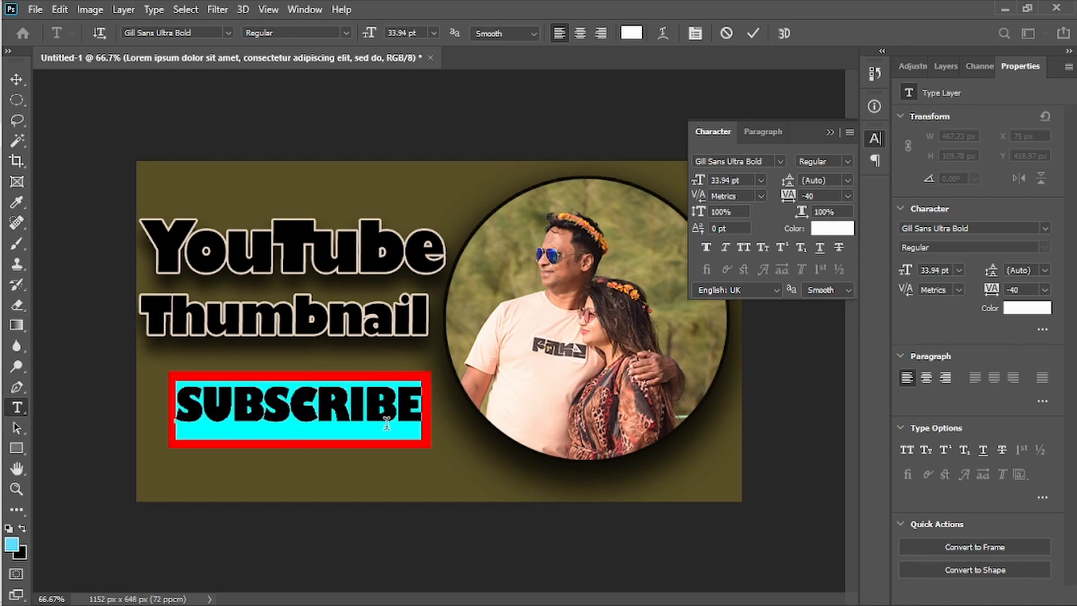
click(421, 414)
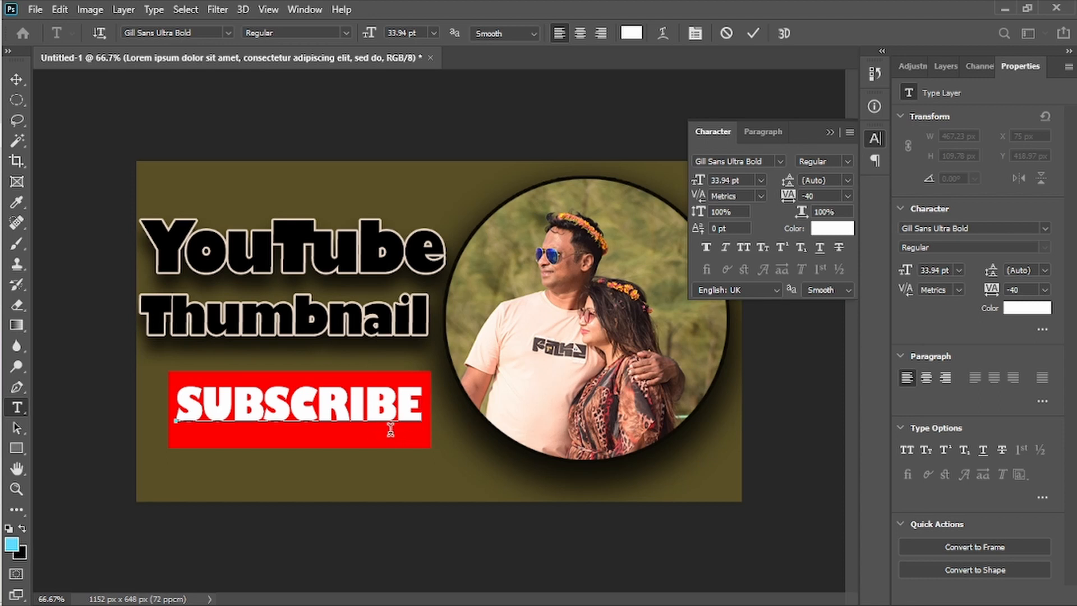
click(752, 33)
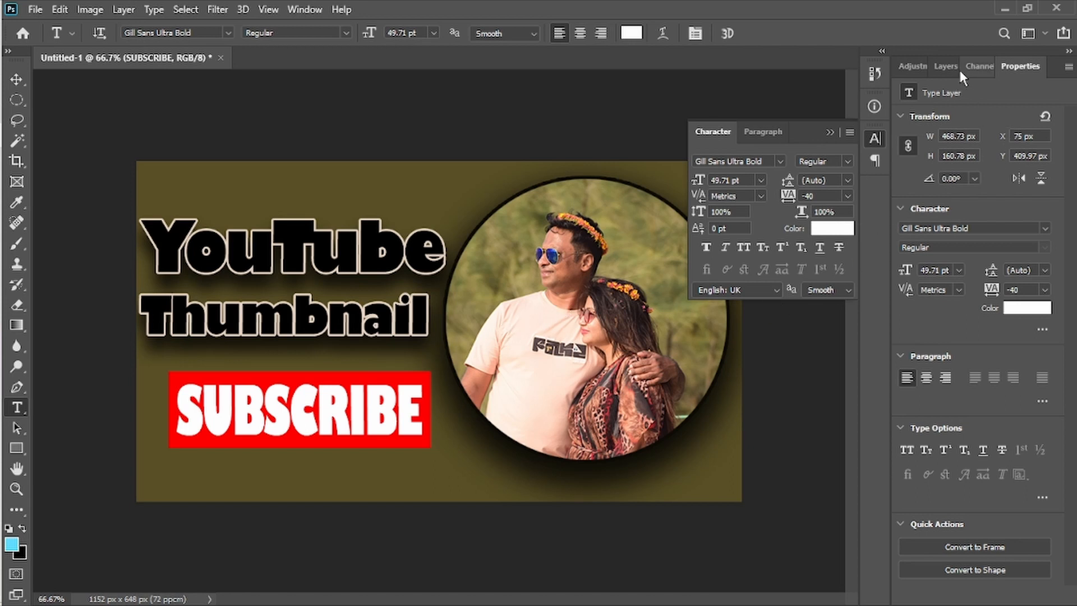
- Add a Stroke effect to the Rectangle 1 layer, apply it, and put away the character settings
click(944, 66)
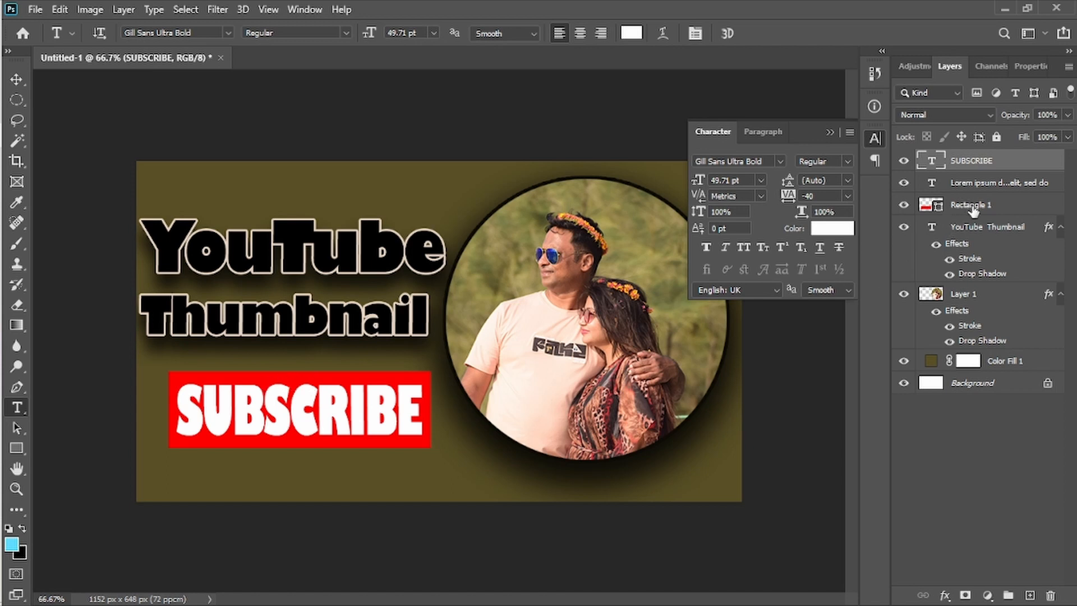
click(1022, 212)
double_click(1022, 212)
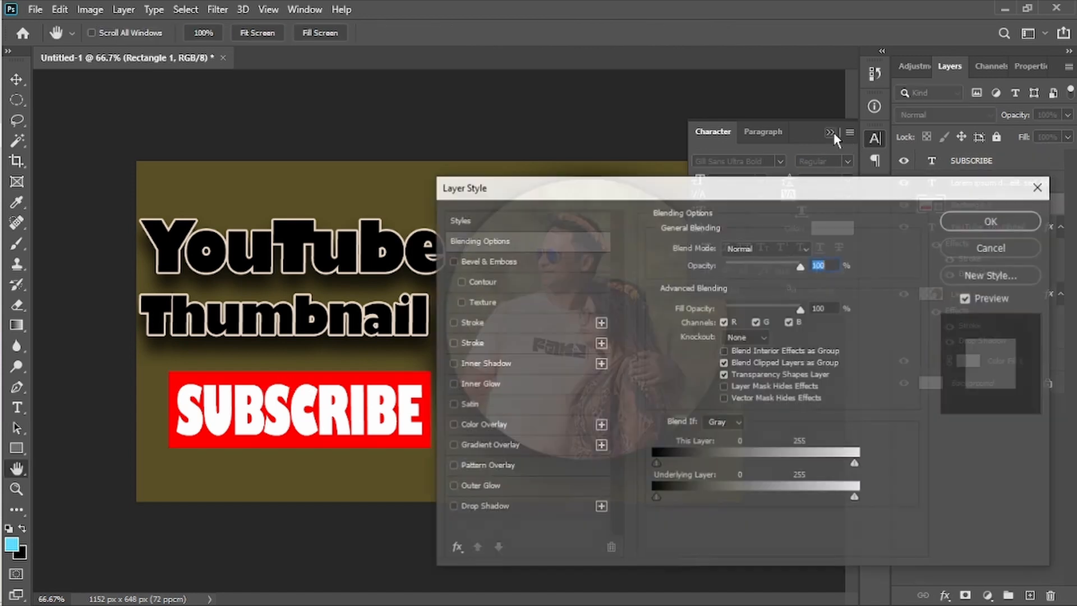
click(452, 322)
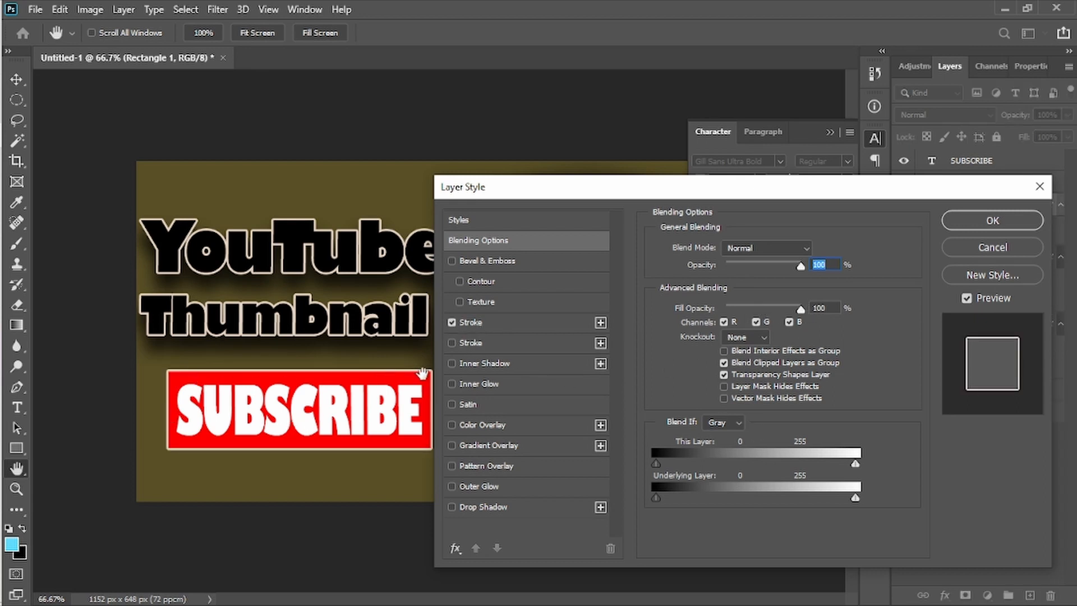
click(993, 220)
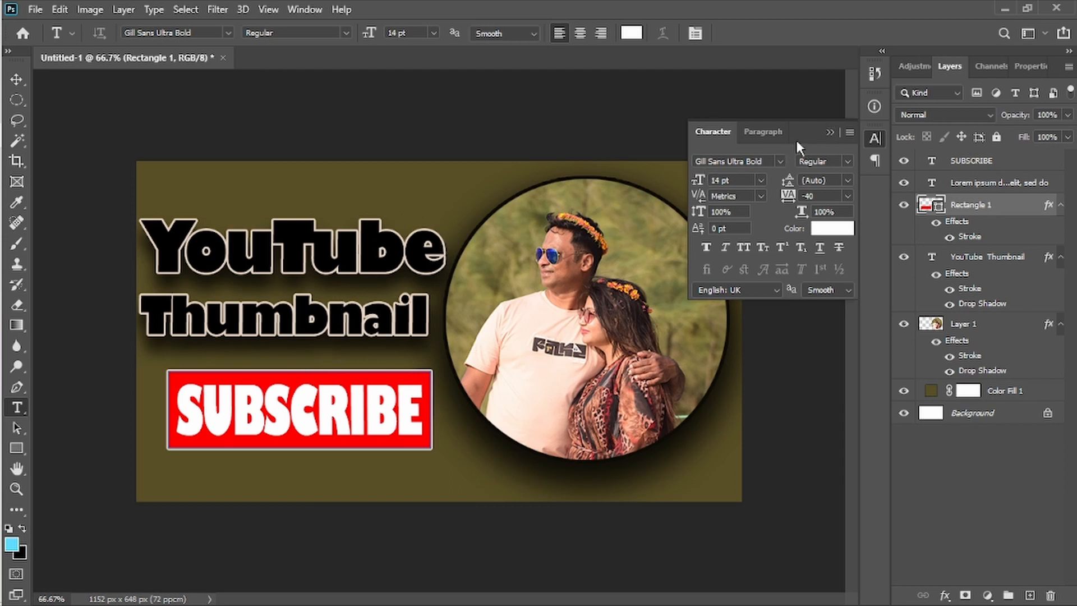
click(830, 132)
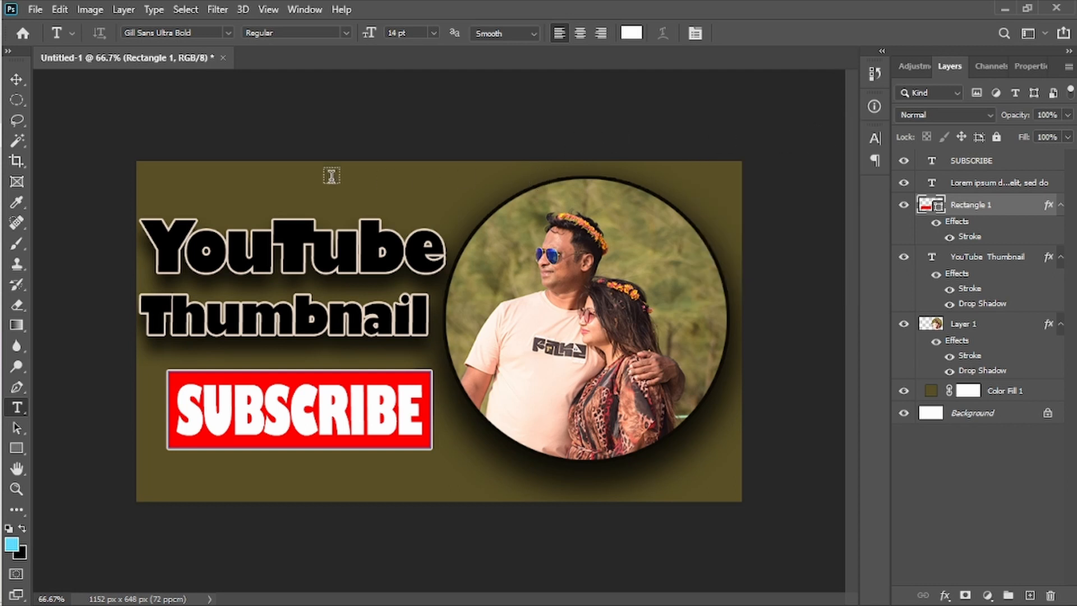
- Export the thumbnail as a JPG at 100% quality and 1152 x 648 px, saved to the Desktop as "Untitled-1"
click(35, 11)
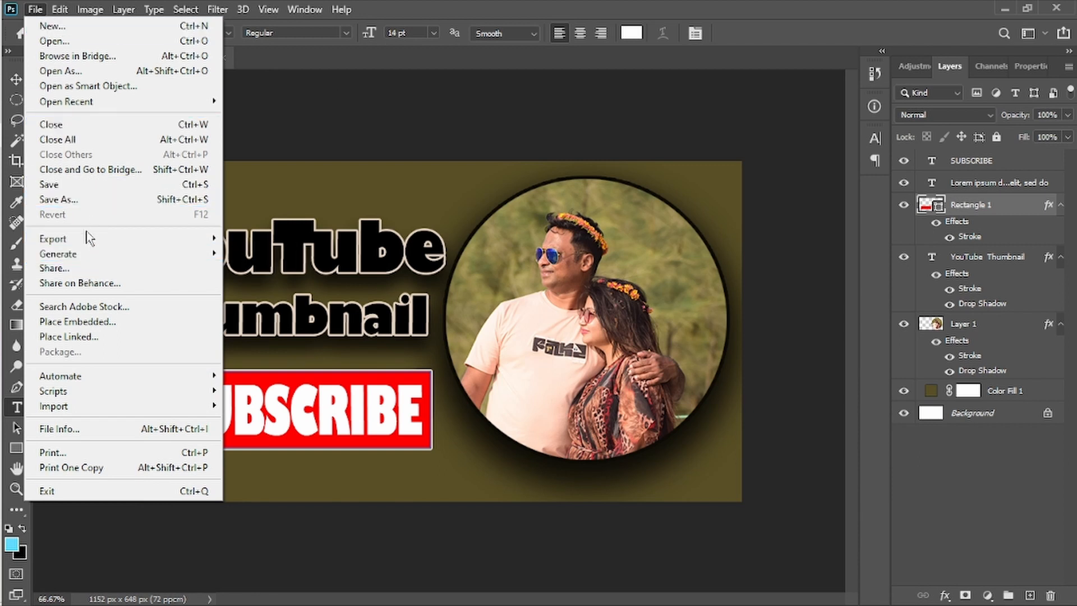
mouse_move(82, 237)
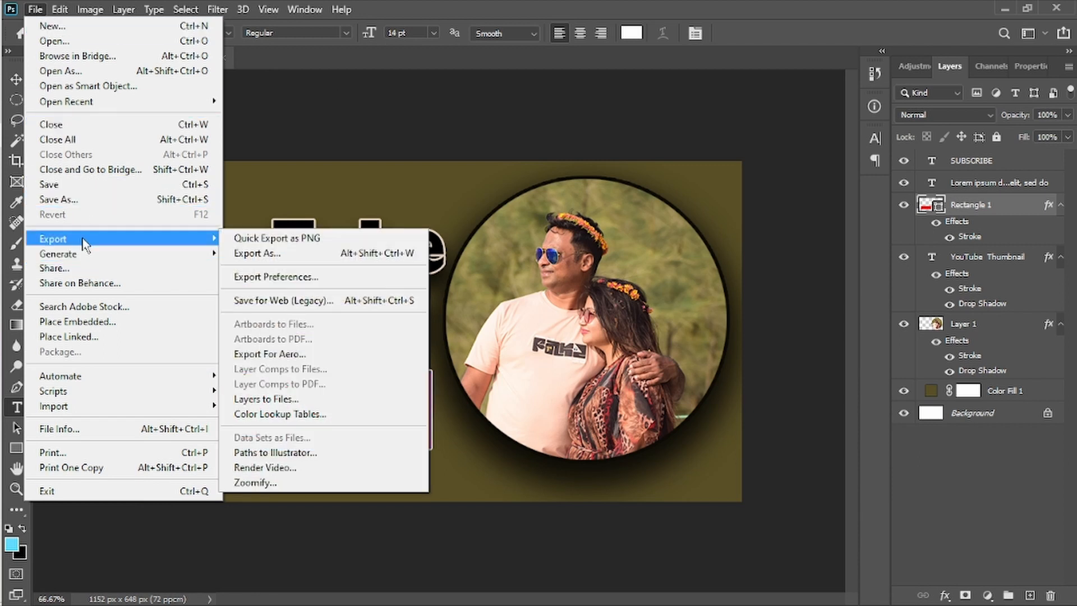
click(261, 254)
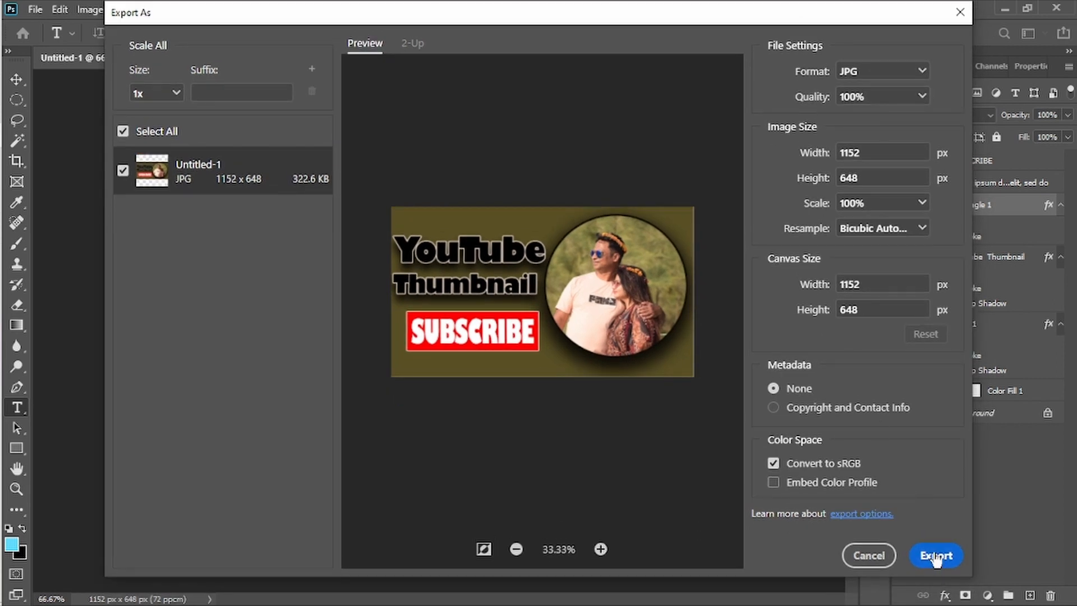
click(934, 555)
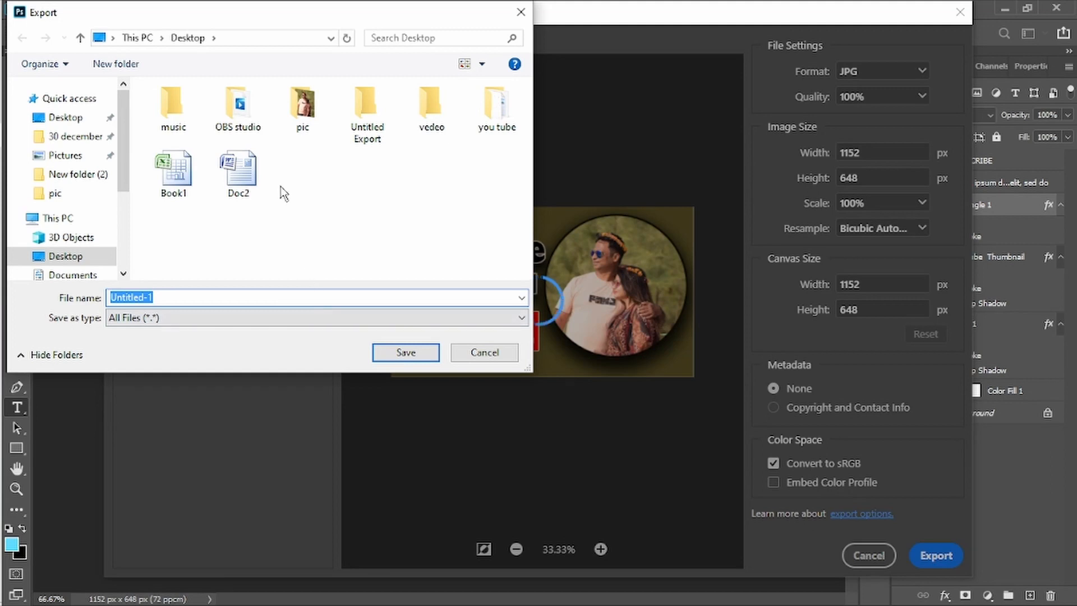
click(391, 354)
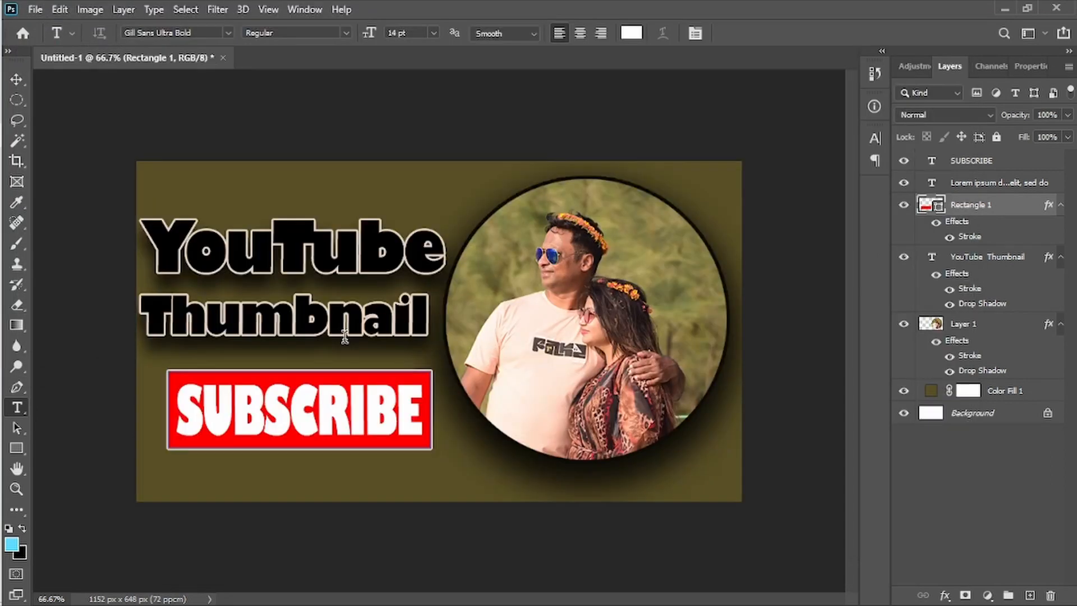